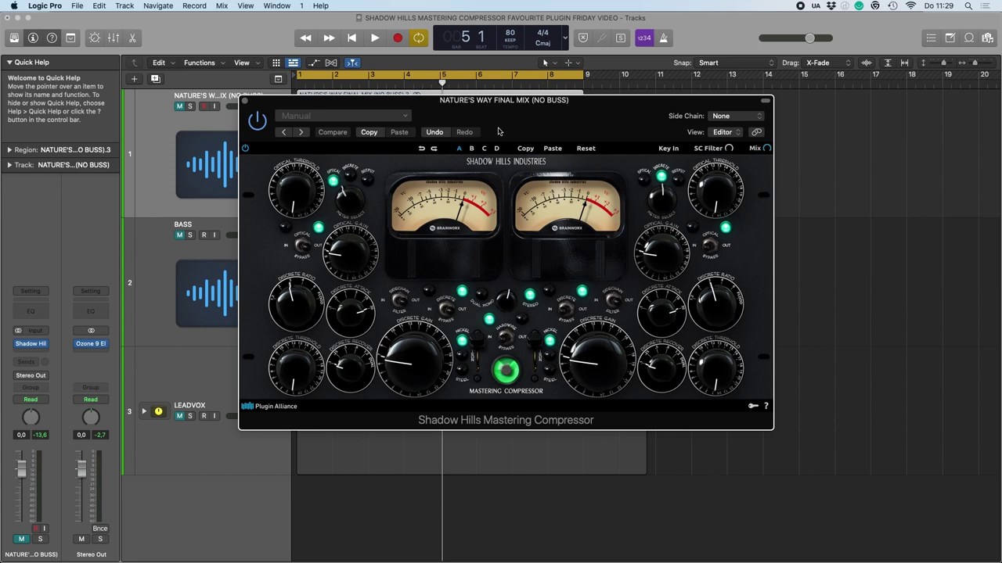
mouse_move(500, 130)
mouse_down()
mouse_move(578, 123)
mouse_move(560, 111)
mouse_move(506, 113)
mouse_up()
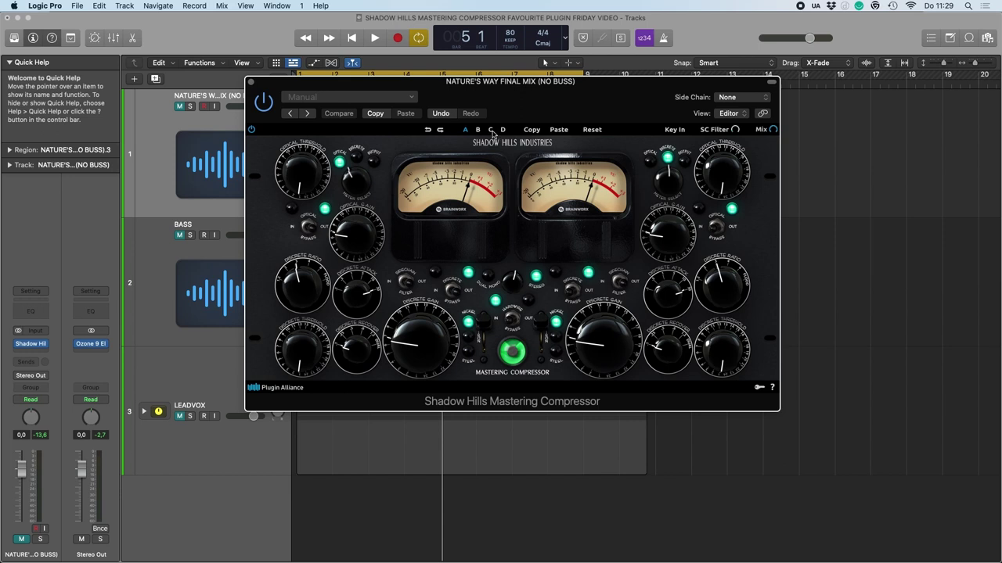
drag(505, 107, 494, 109)
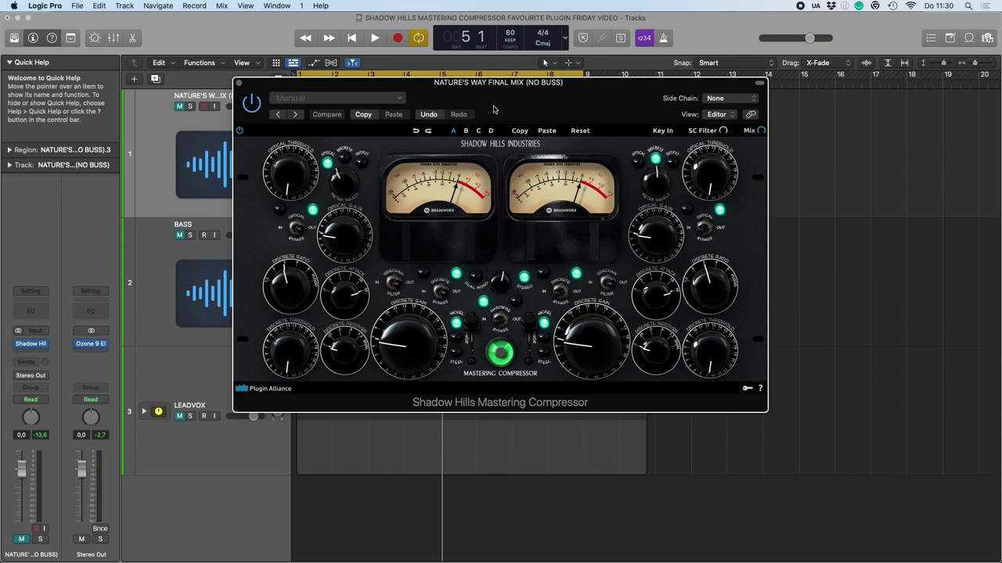
Step: Close the compressor window, then reopen the Shadow Hills Mastering Compressor on the final mix track with the plug-in bypassed
key(super+w)
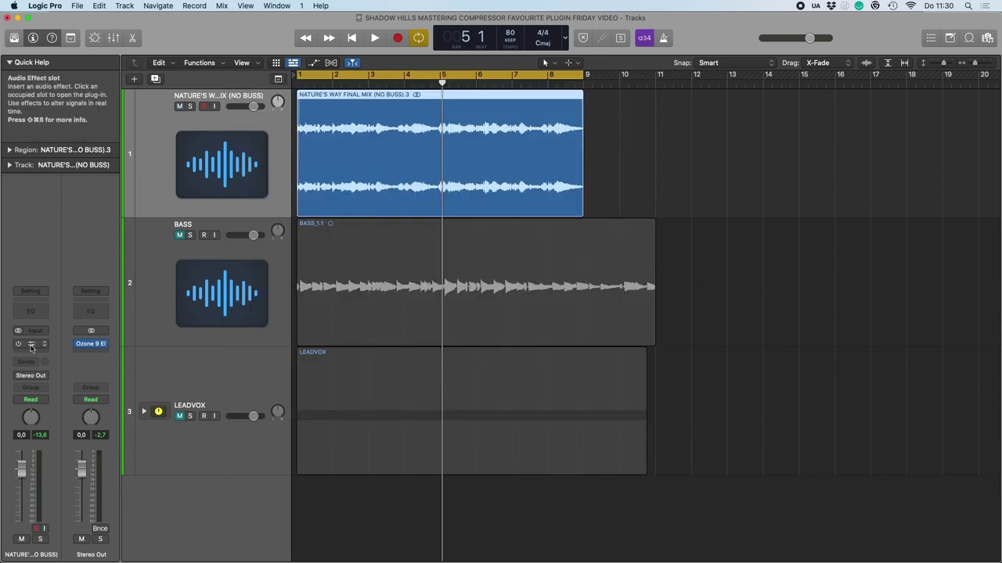
click(31, 346)
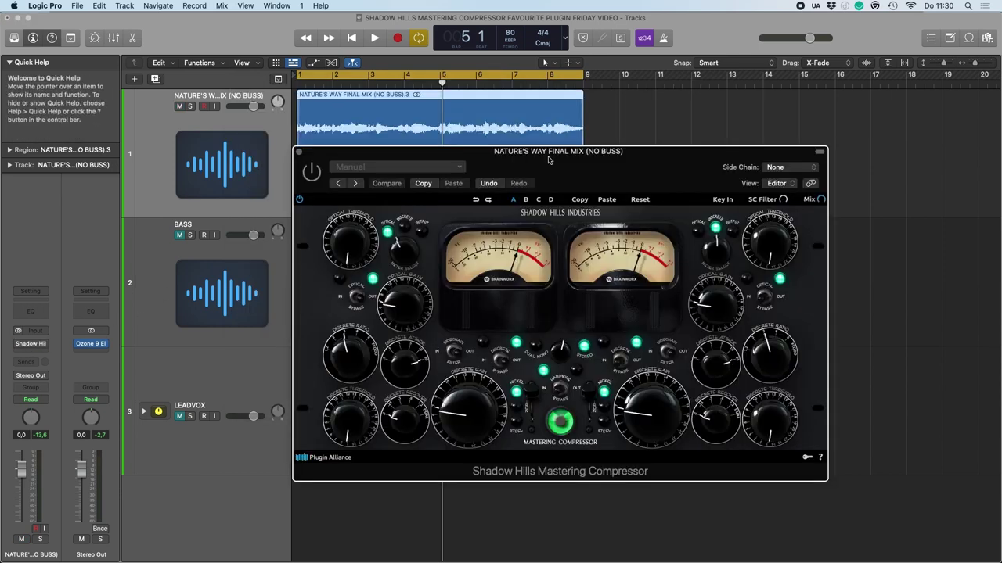
drag(608, 180, 477, 231)
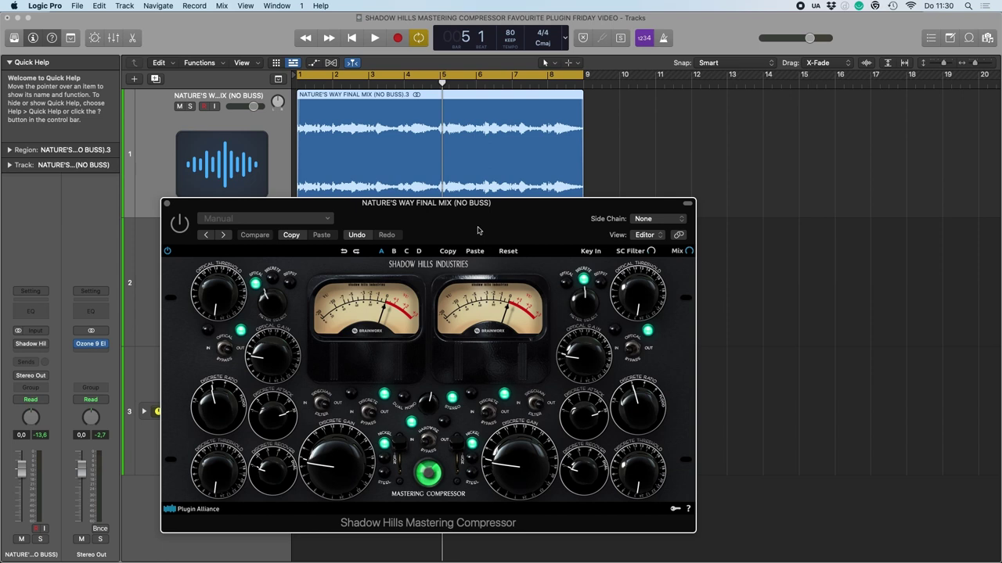
drag(480, 231, 486, 196)
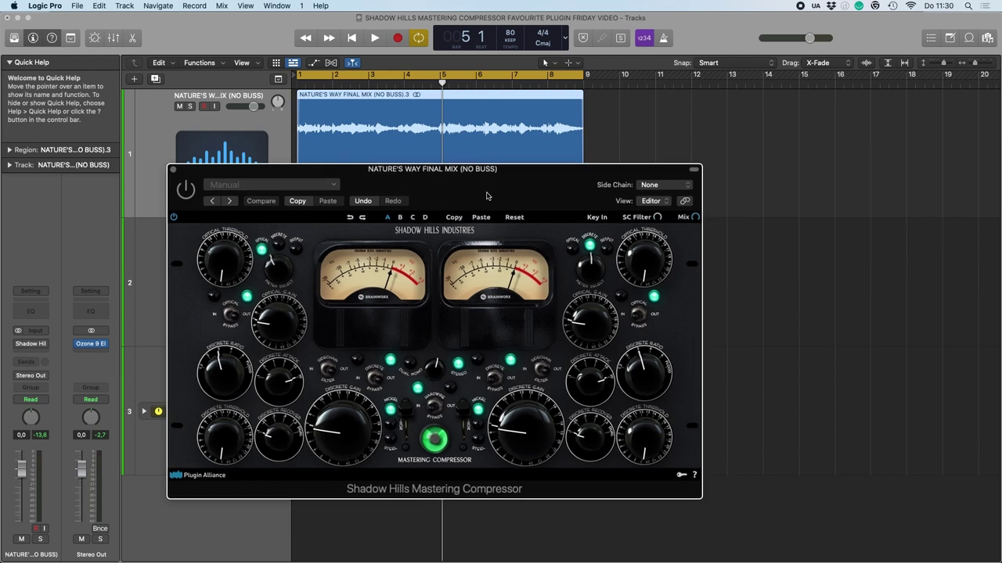
Step: Play the mix with the plug-in bypassed, switching both the optical and discrete compressor sections in, then stop playback
key(space)
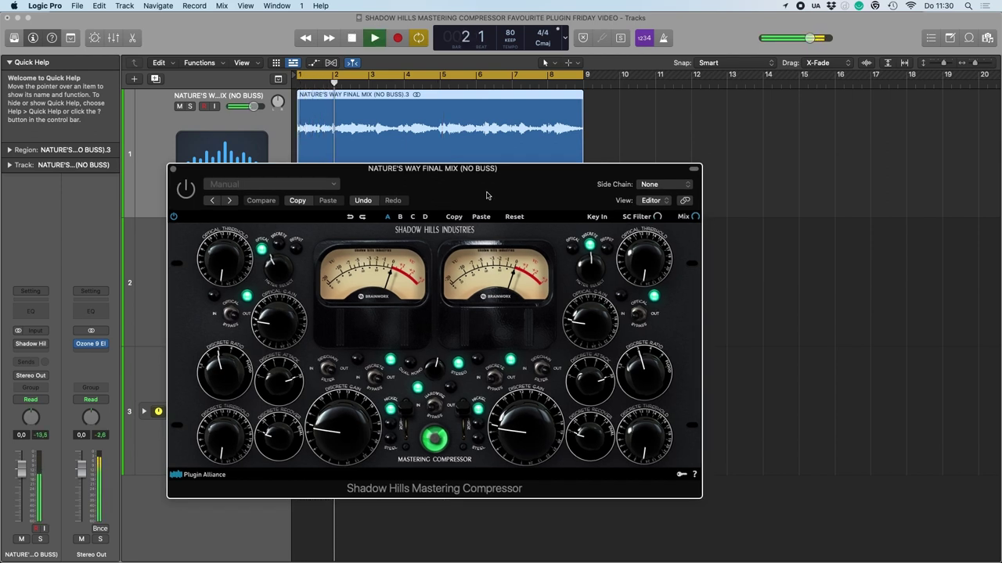
drag(473, 193, 539, 159)
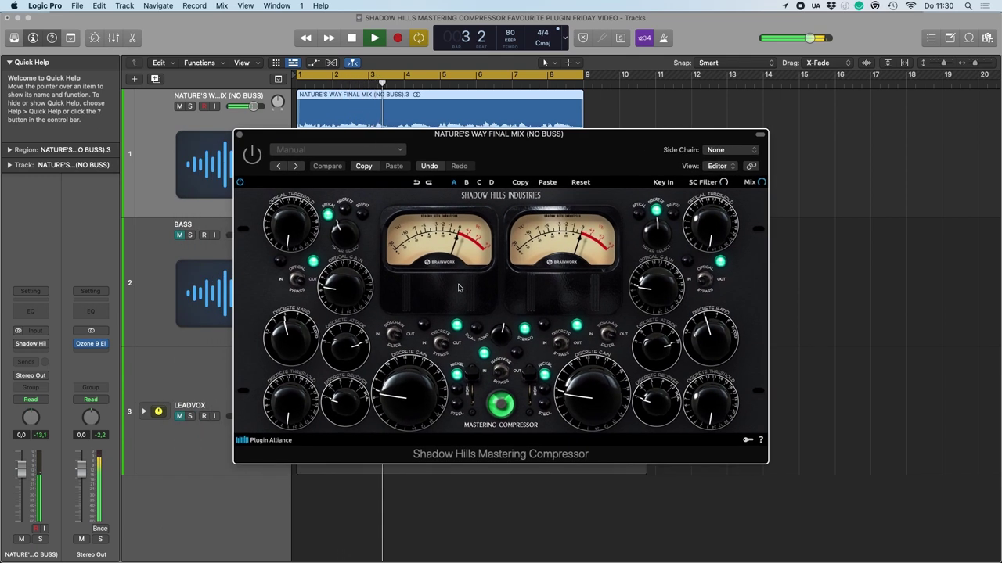
click(280, 265)
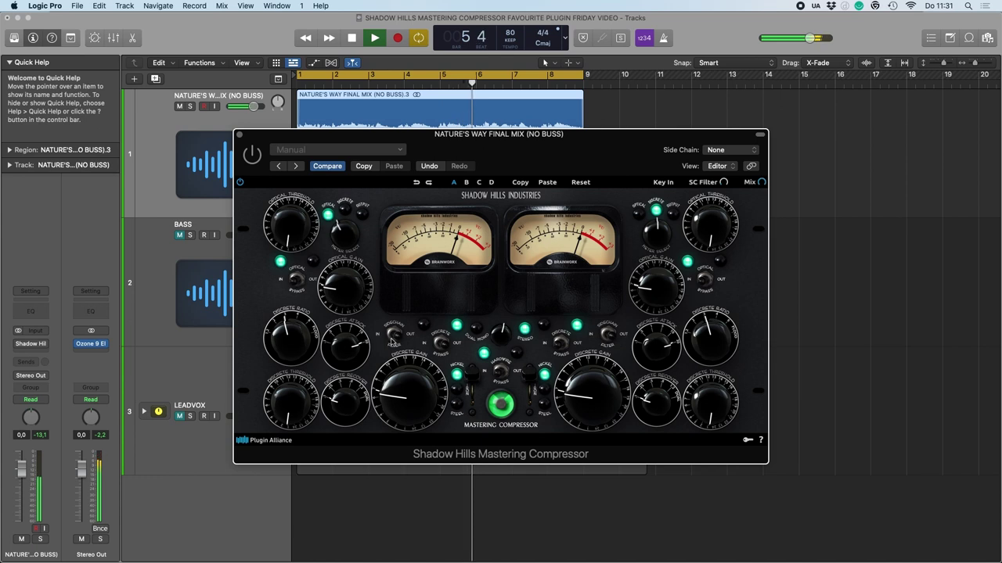
click(423, 325)
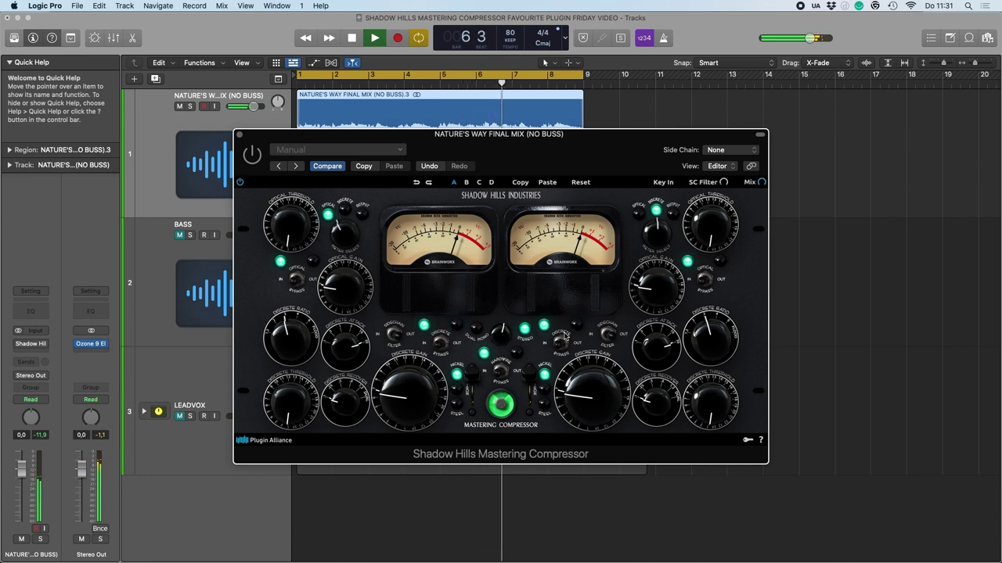
mouse_move(508, 153)
mouse_down()
mouse_move(513, 188)
mouse_move(505, 167)
mouse_up()
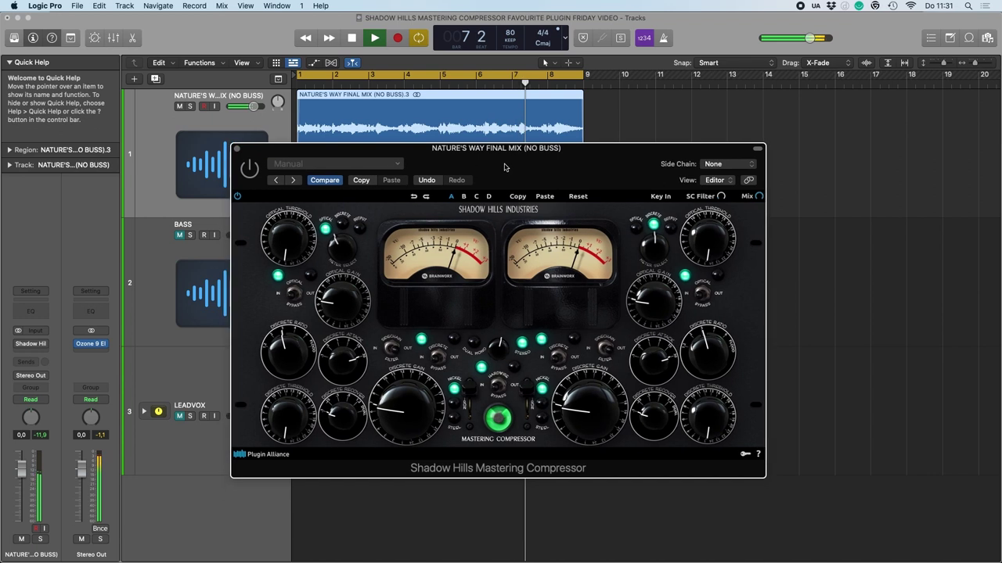
key(space)
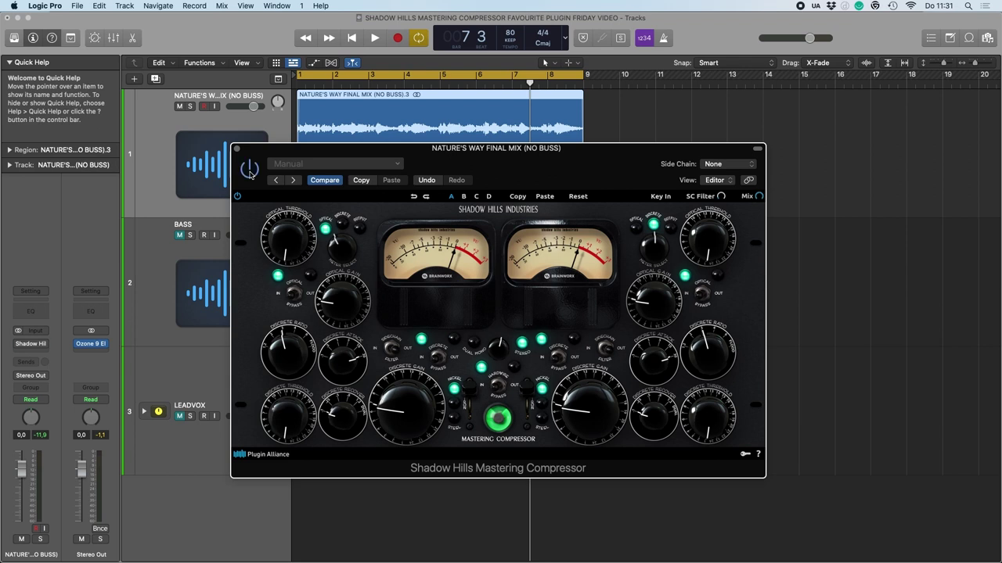
Step: Enable the compressor plug-in and play the mix, bypassing and re-enabling it once to compare the sound
key(space)
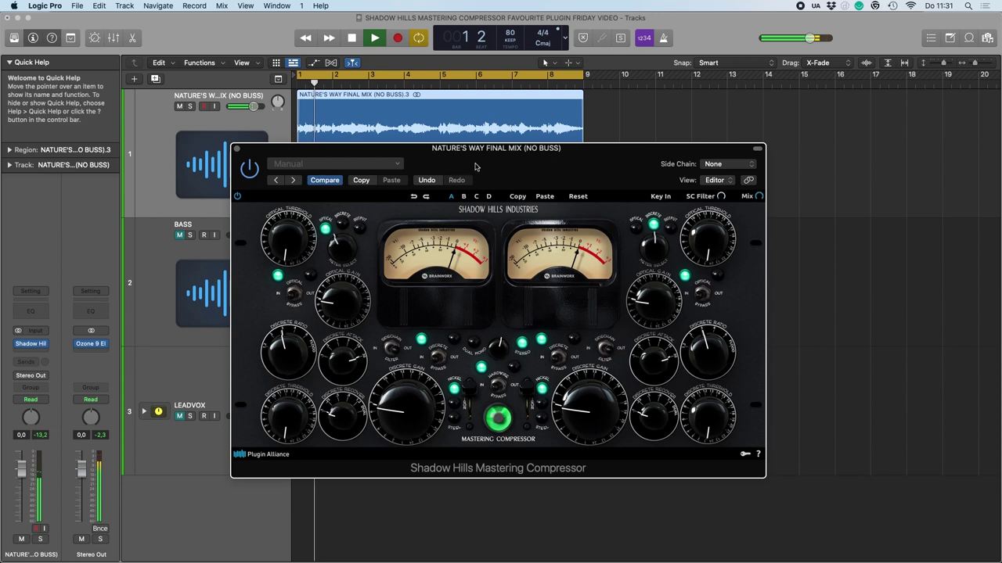
drag(475, 164, 458, 150)
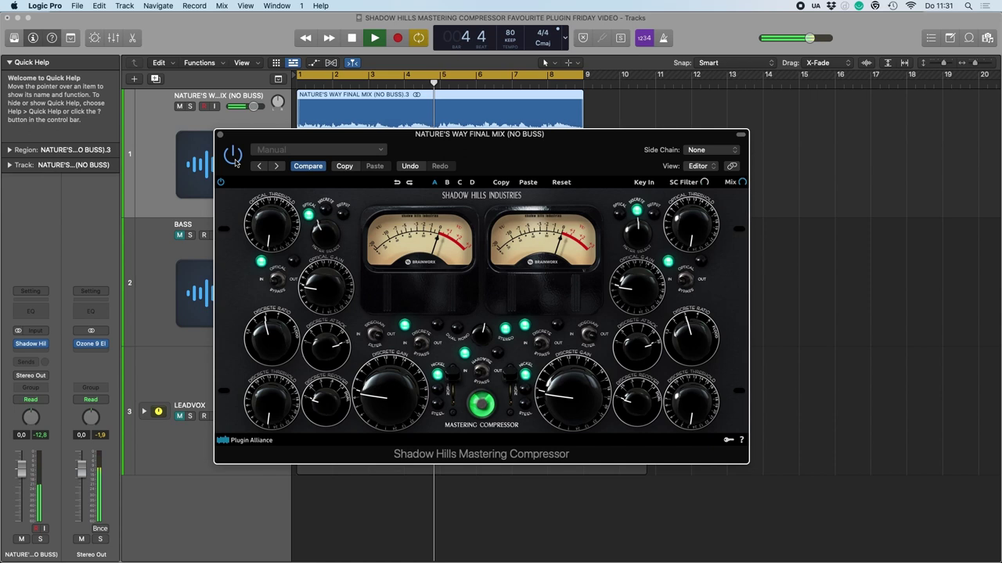
drag(473, 153, 447, 137)
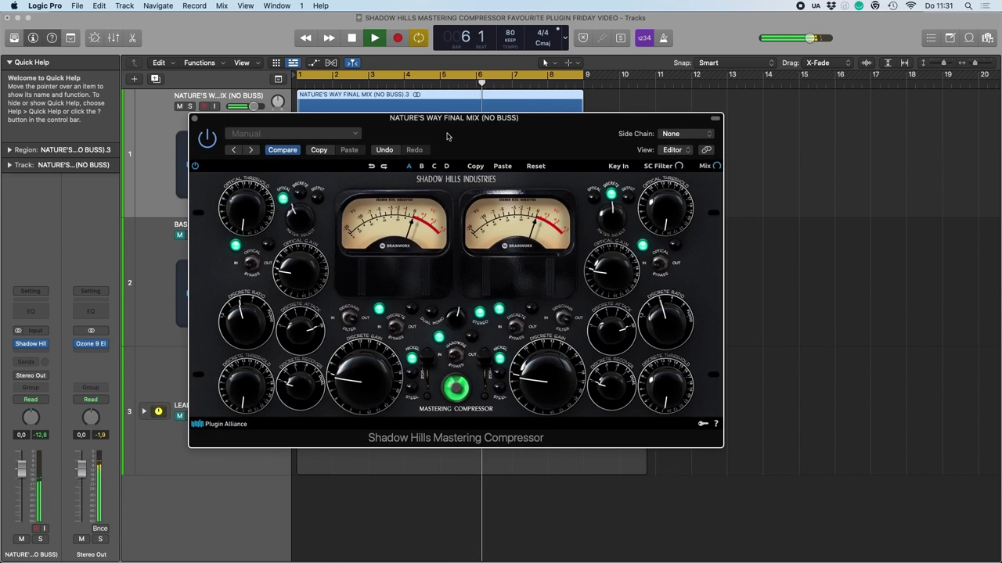
click(207, 139)
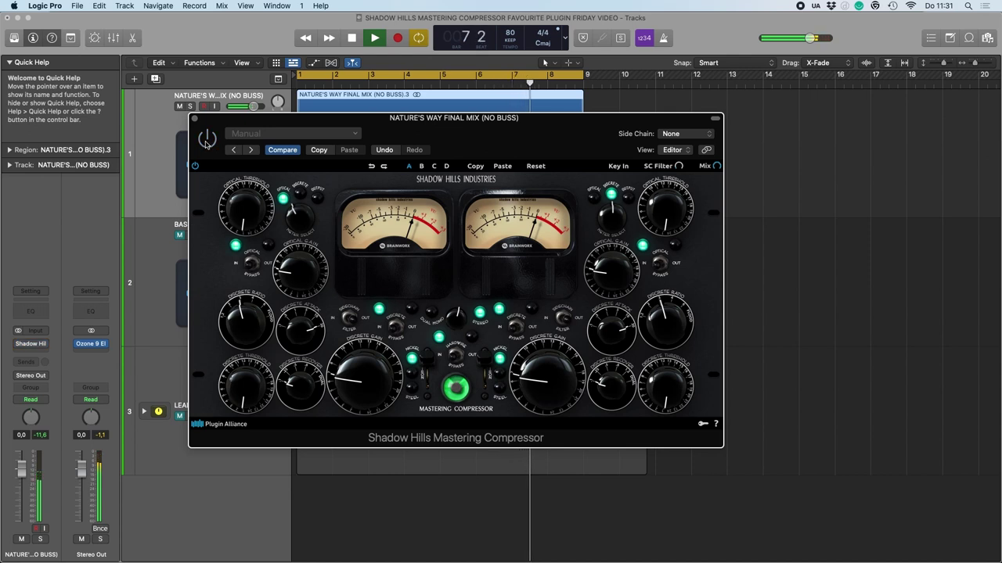
click(207, 139)
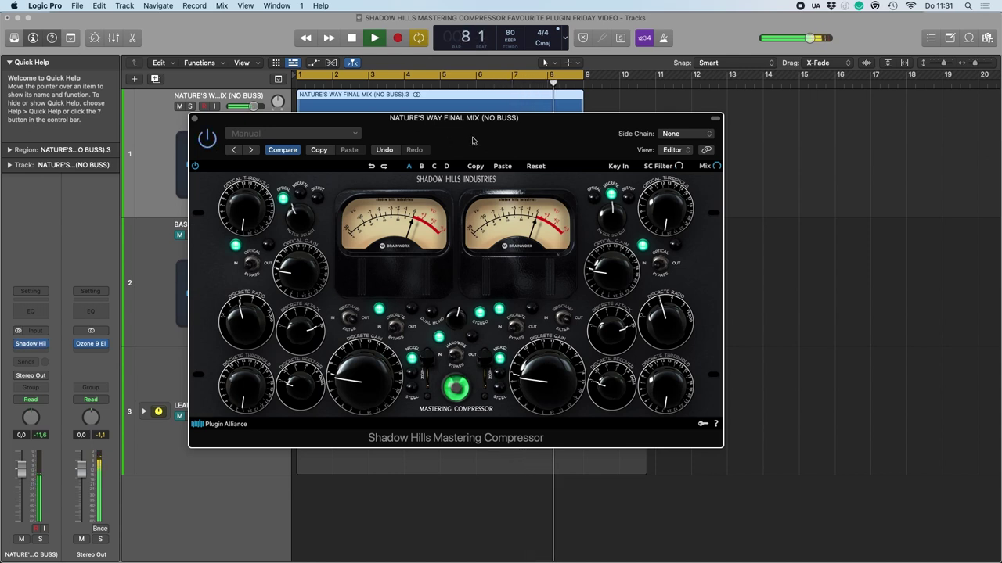
drag(472, 141, 470, 147)
key(space)
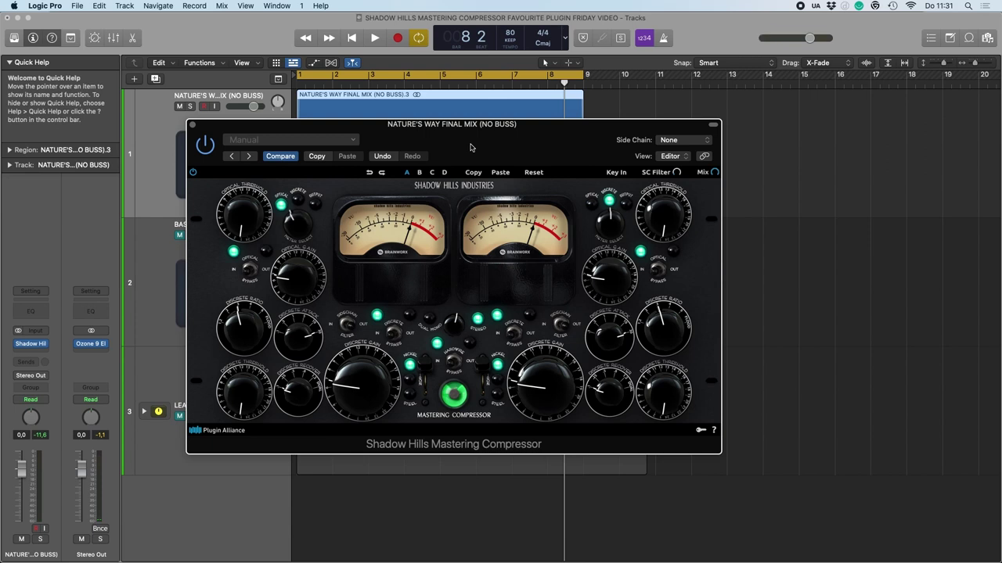
Step: Switch the optical and discrete compressor sections out while leaving the plug-in enabled
drag(470, 147, 471, 133)
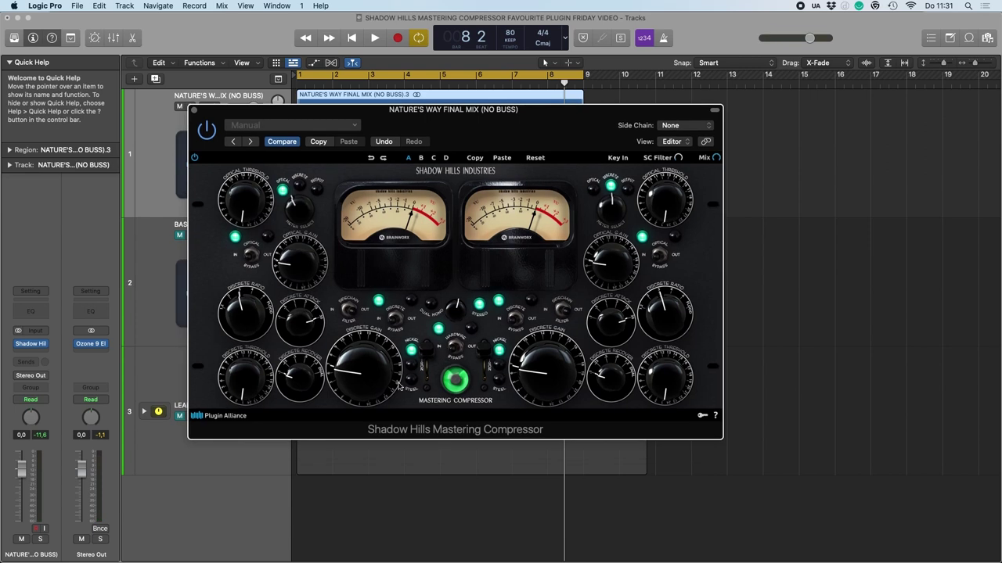
click(252, 256)
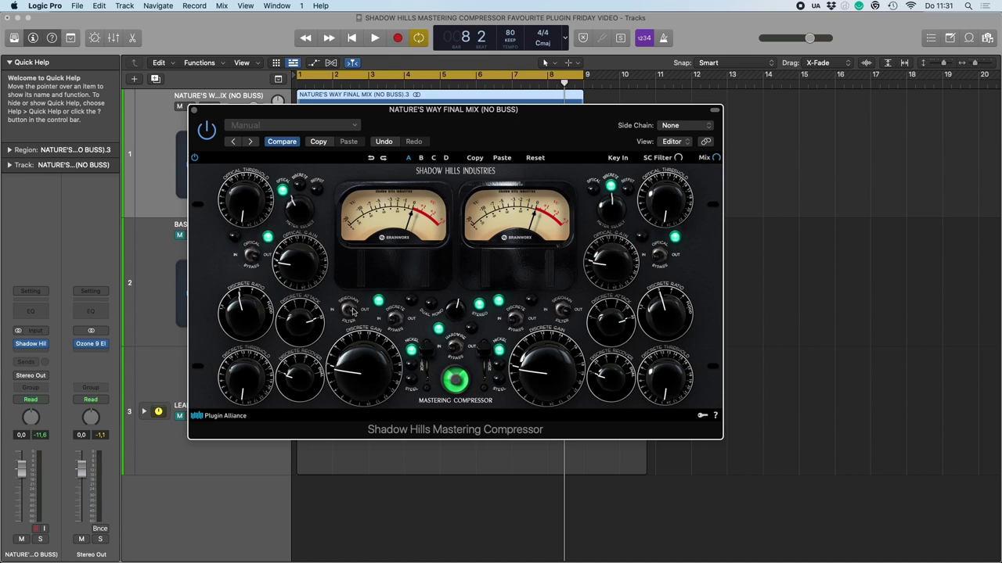
click(397, 323)
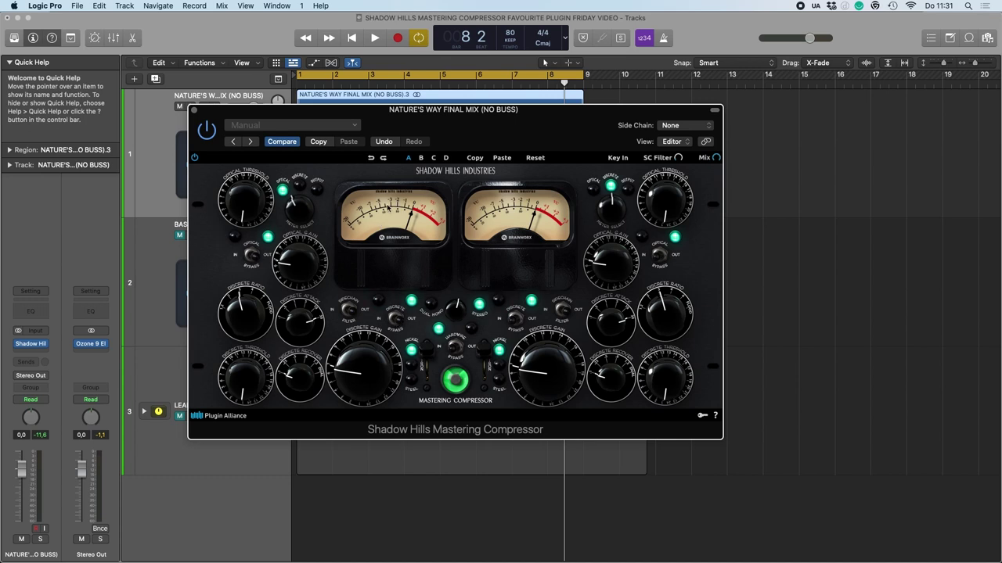
Step: Move the playhead to bar 2 and start playback of the mix
drag(345, 109, 344, 187)
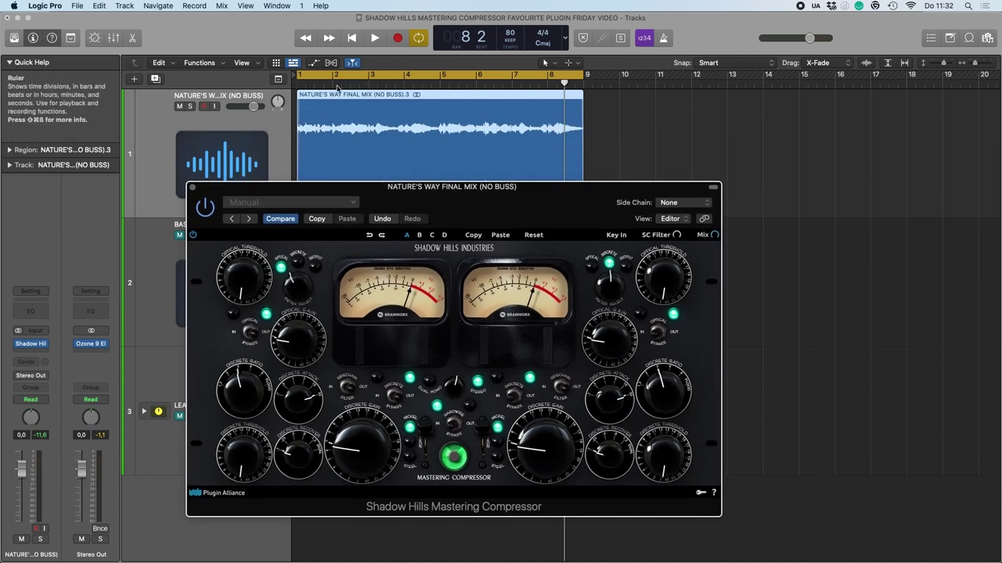
click(334, 86)
drag(450, 202, 440, 142)
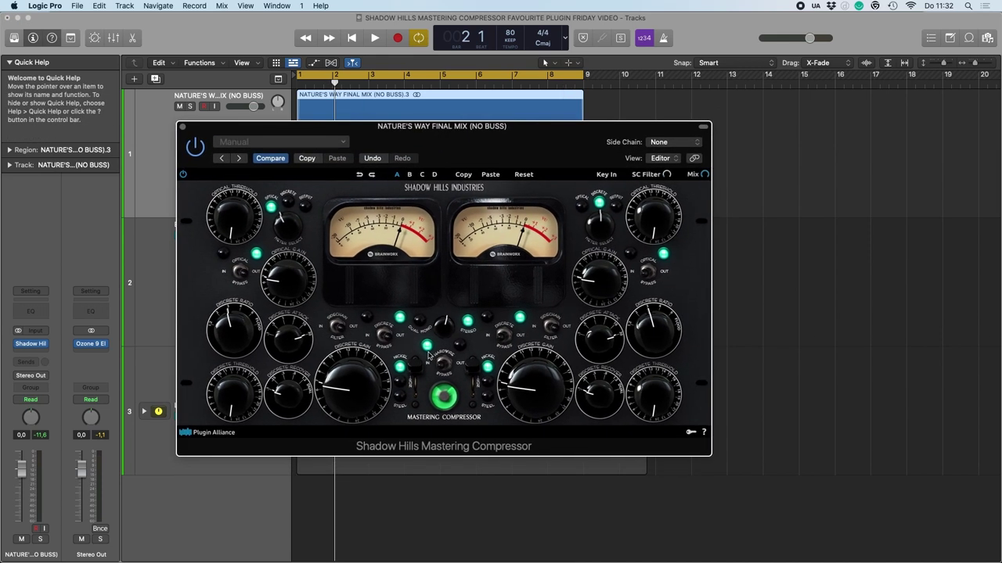
key(space)
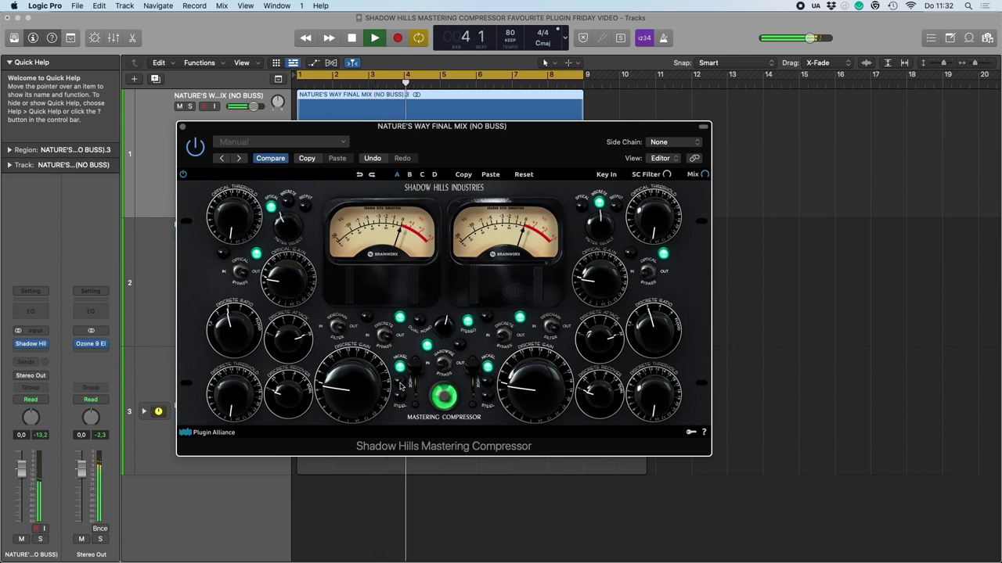
Step: Compare the output transformers during playback by cycling repeatedly through Iron, Steel and Nickel, finishing on Nickel
click(402, 385)
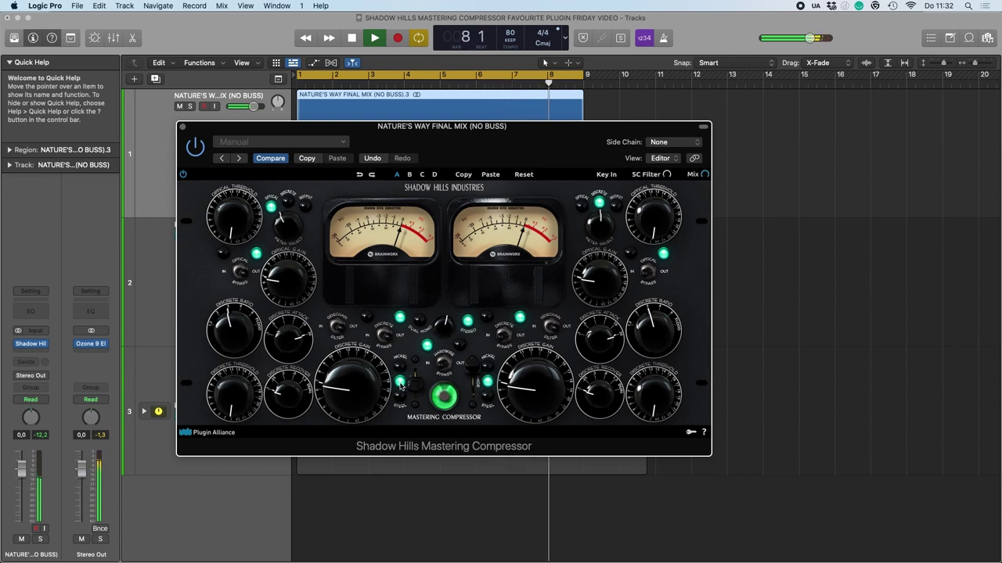
click(400, 400)
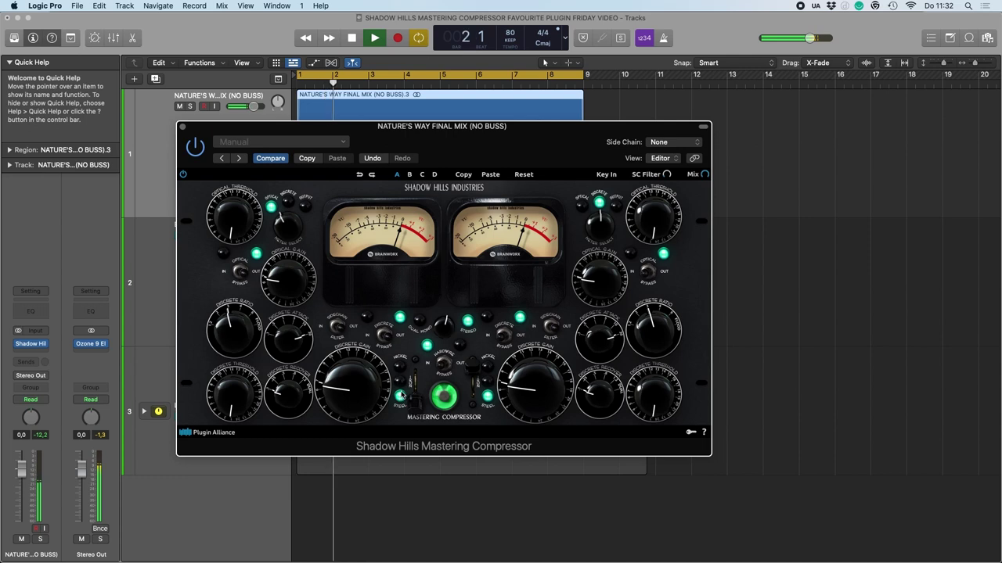
click(400, 384)
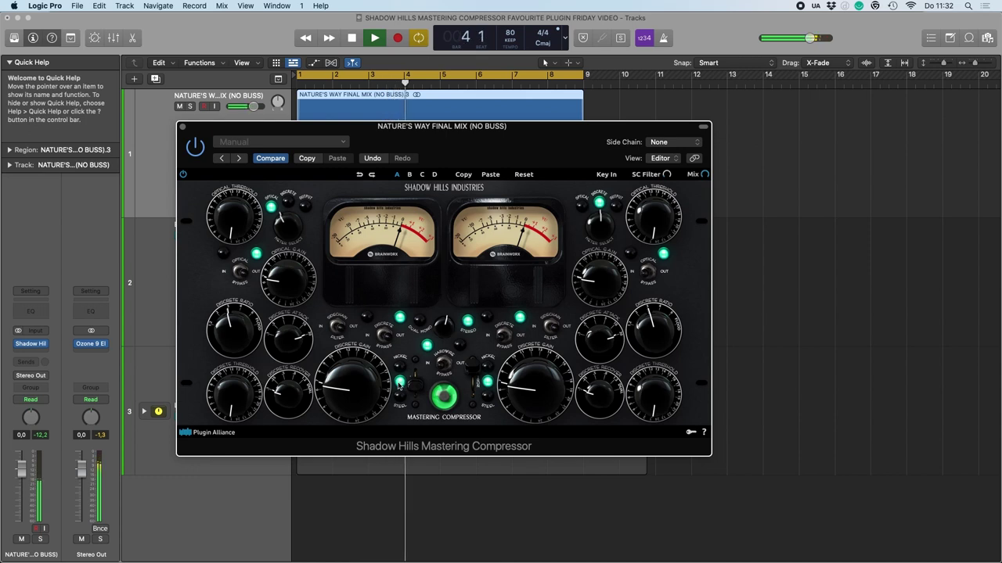
click(398, 369)
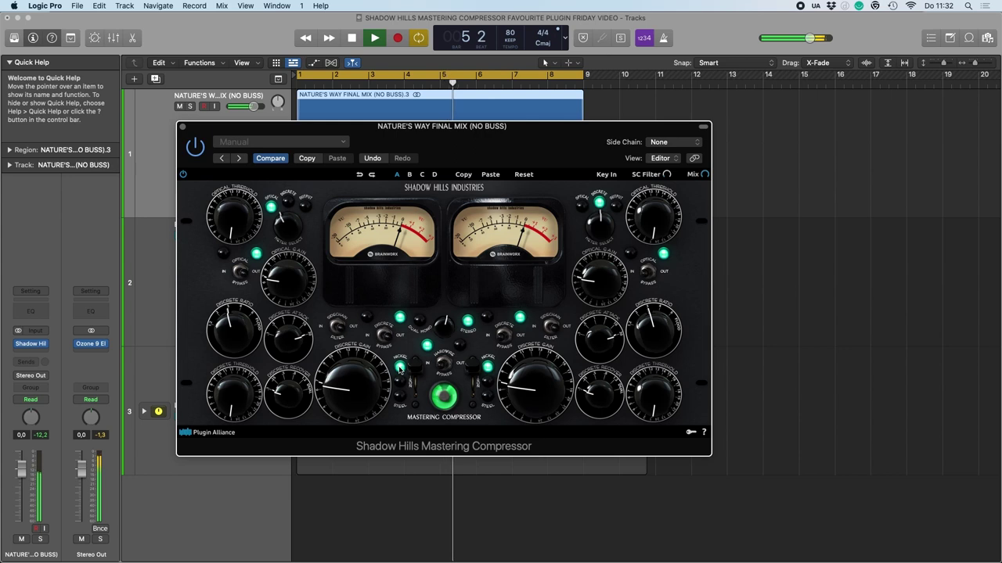
click(399, 387)
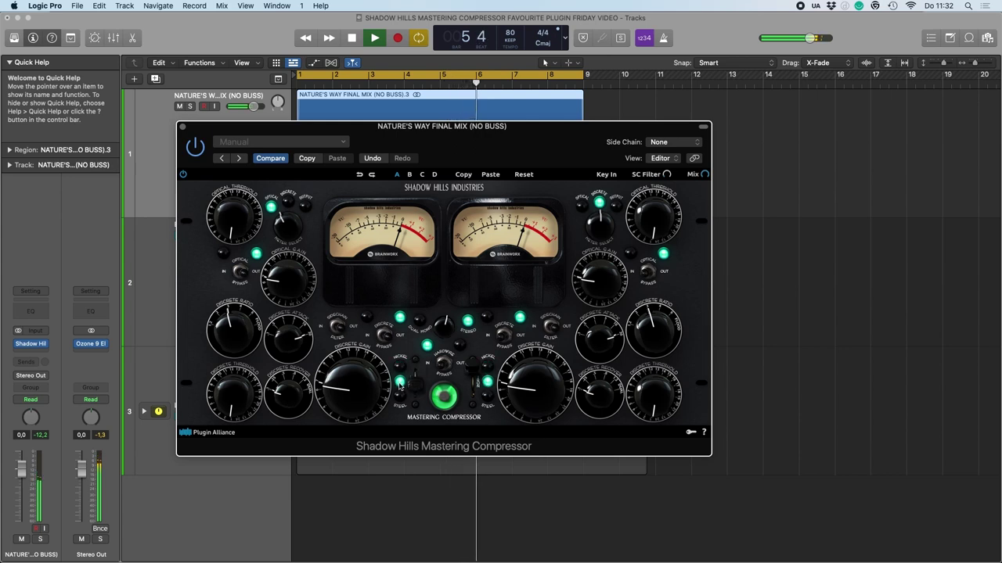
click(400, 399)
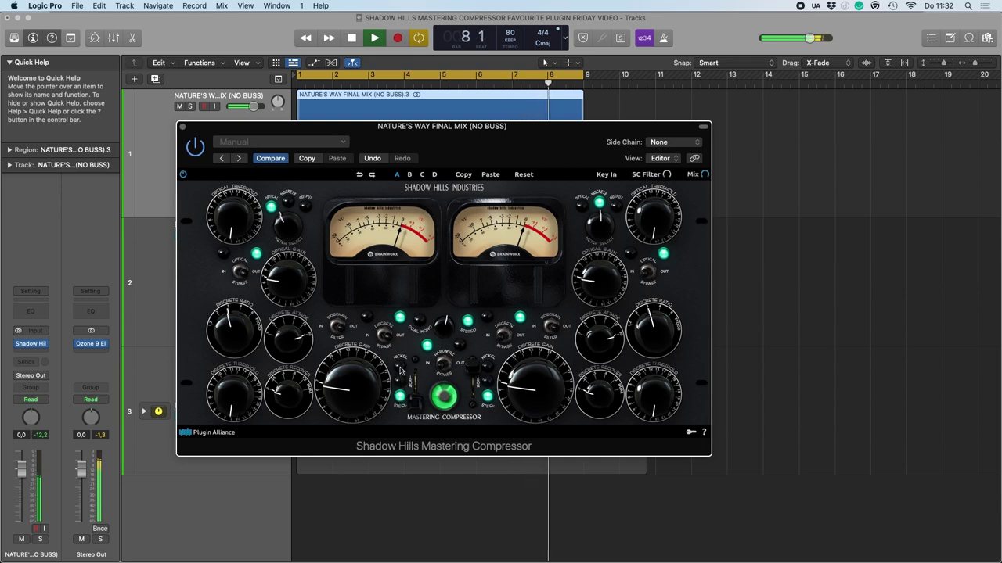
click(401, 371)
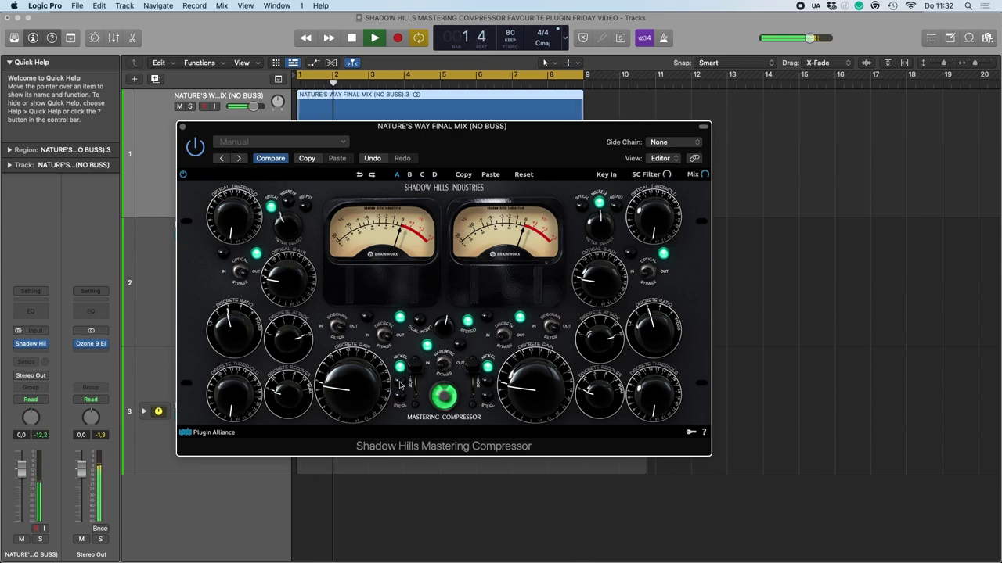
click(400, 384)
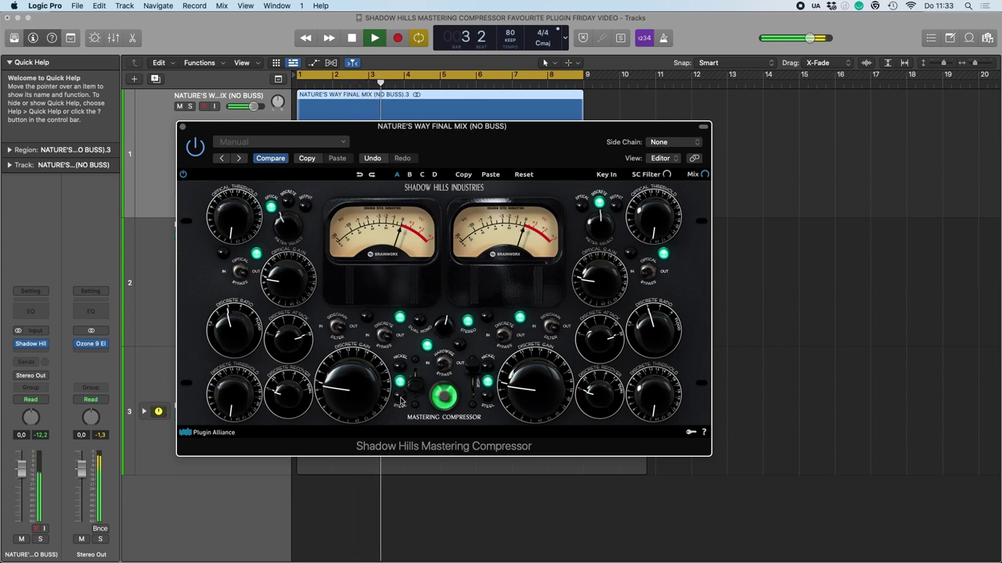
click(401, 399)
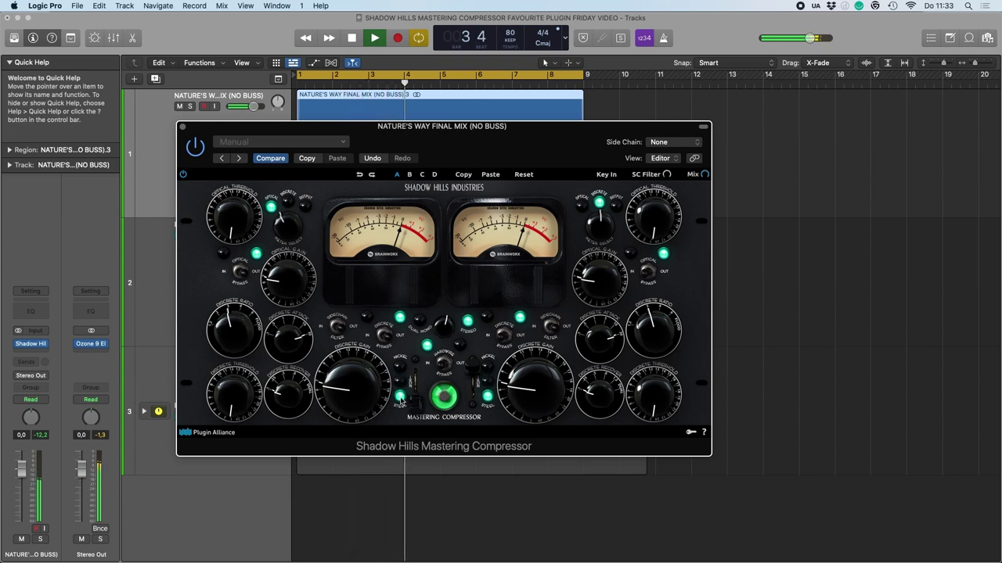
click(400, 383)
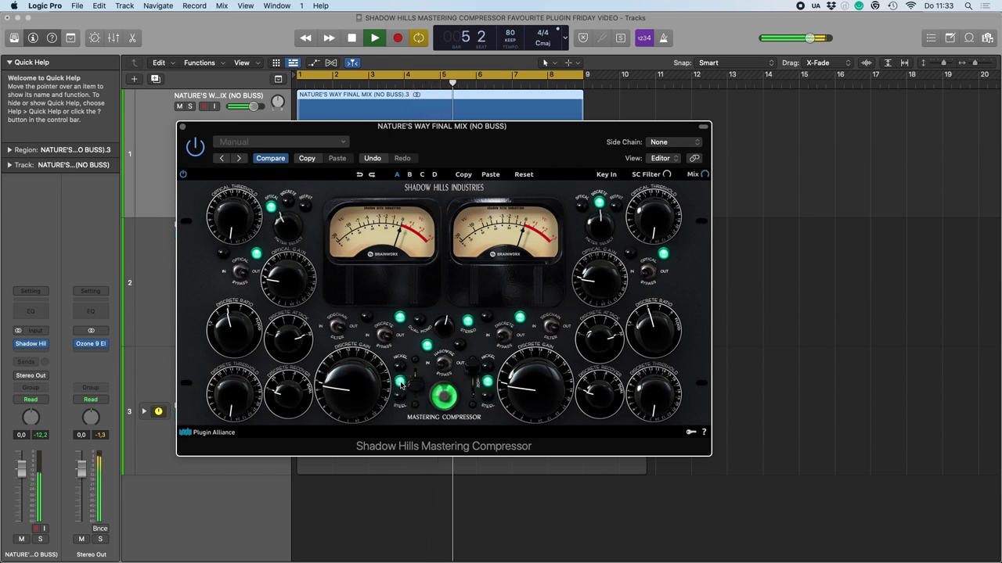
click(402, 371)
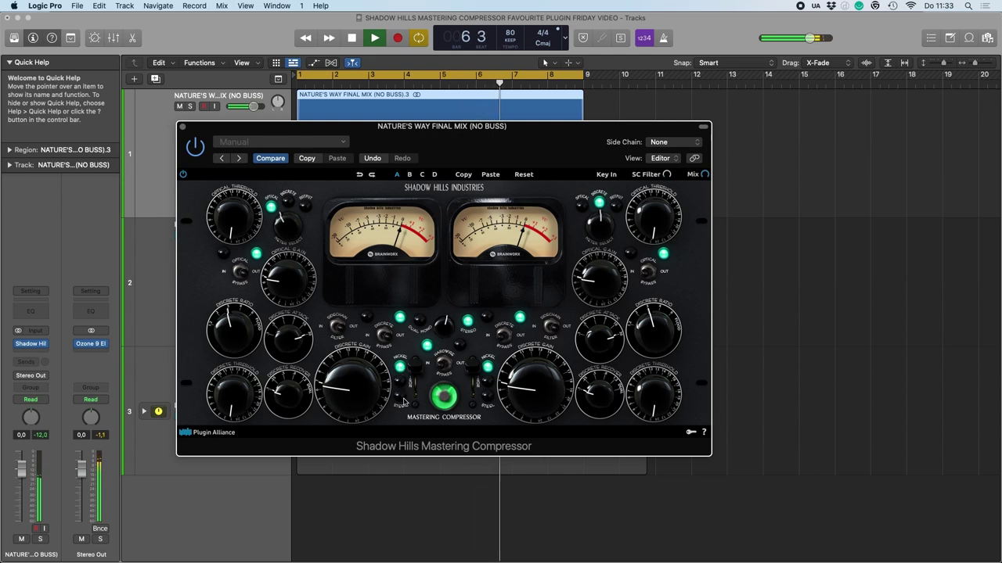
Step: Replay the mix from the start and switch the output transformer between Iron, Steel and Nickel, finishing on Steel and stopping playback
key(space)
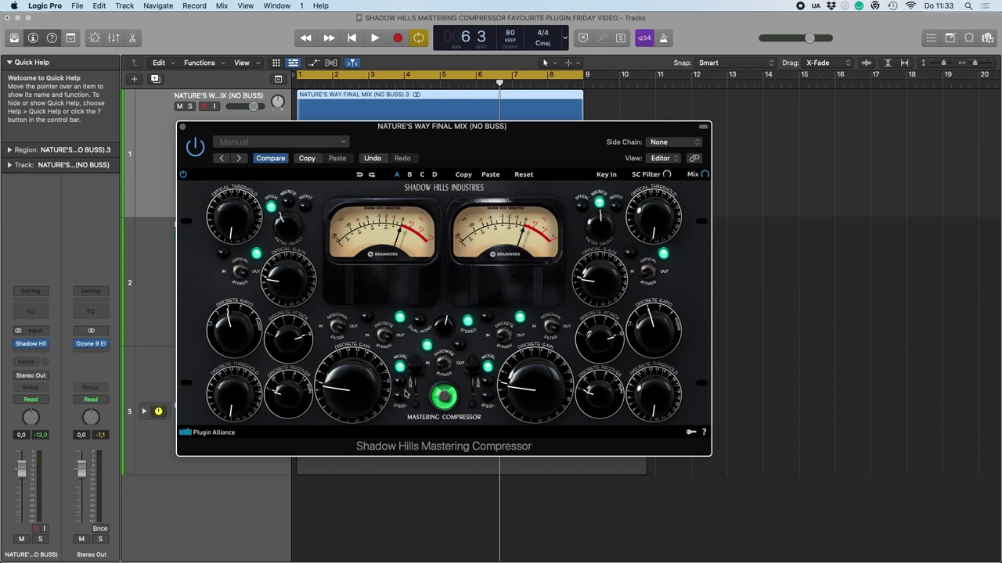
key(Return)
key(space)
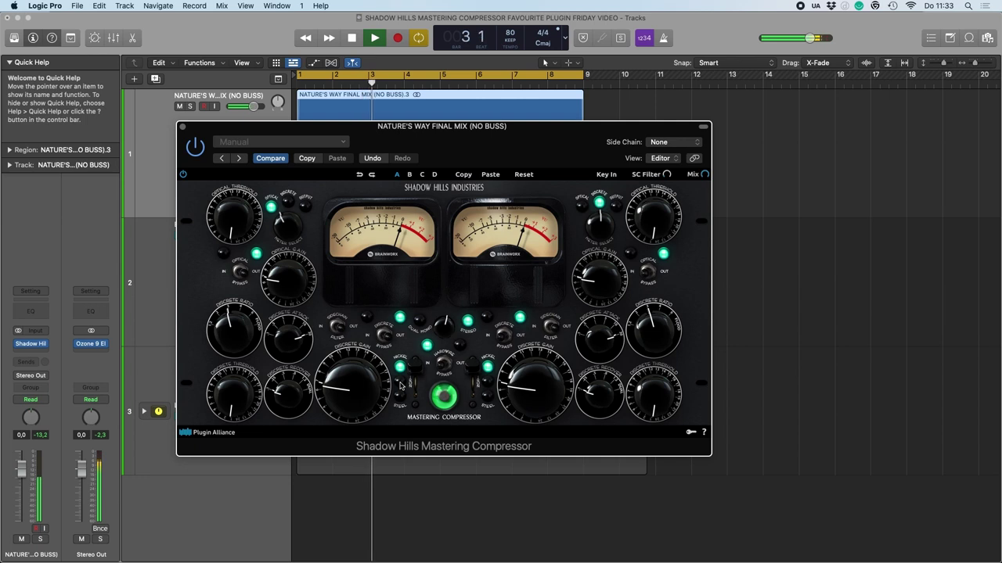
click(401, 384)
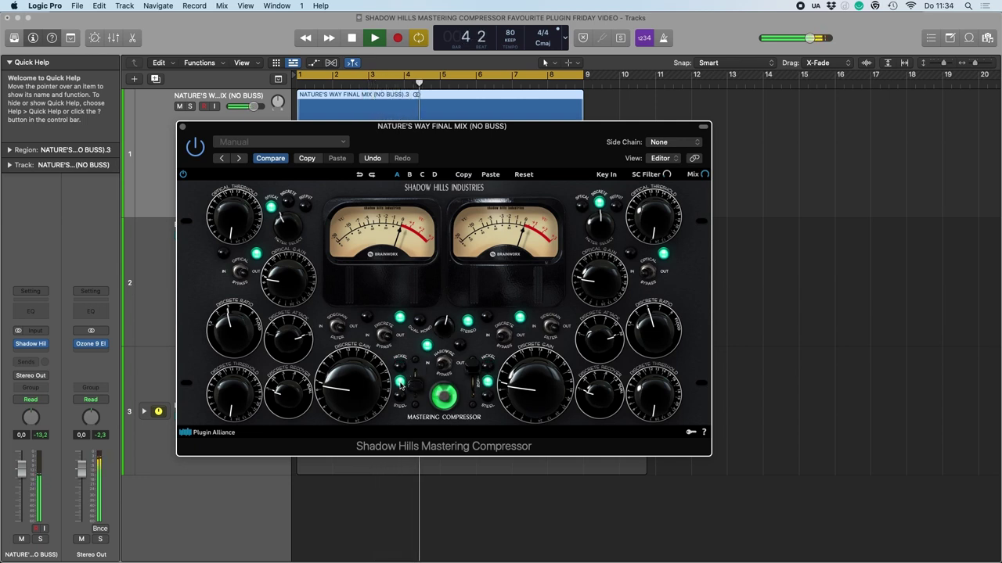
click(401, 402)
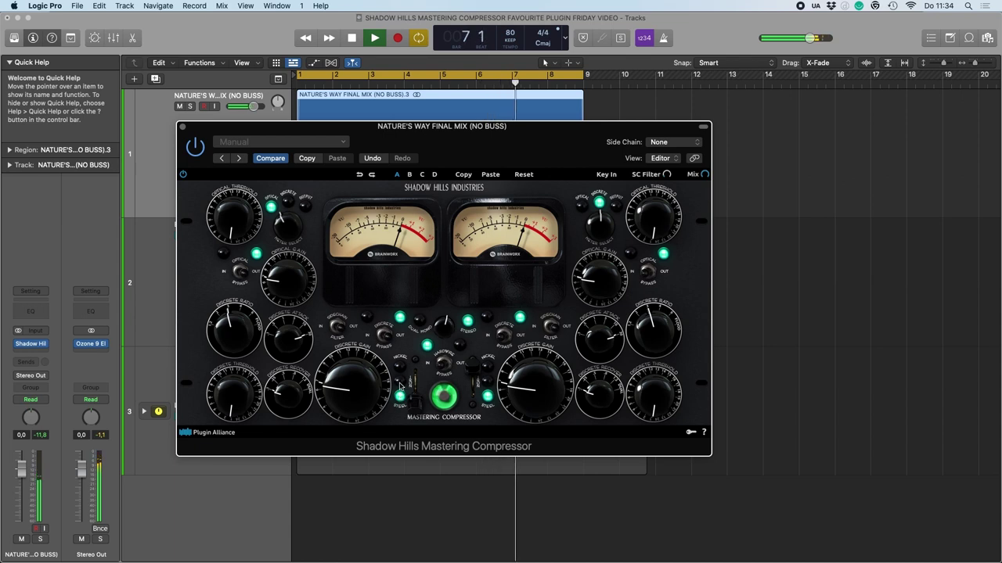
click(400, 385)
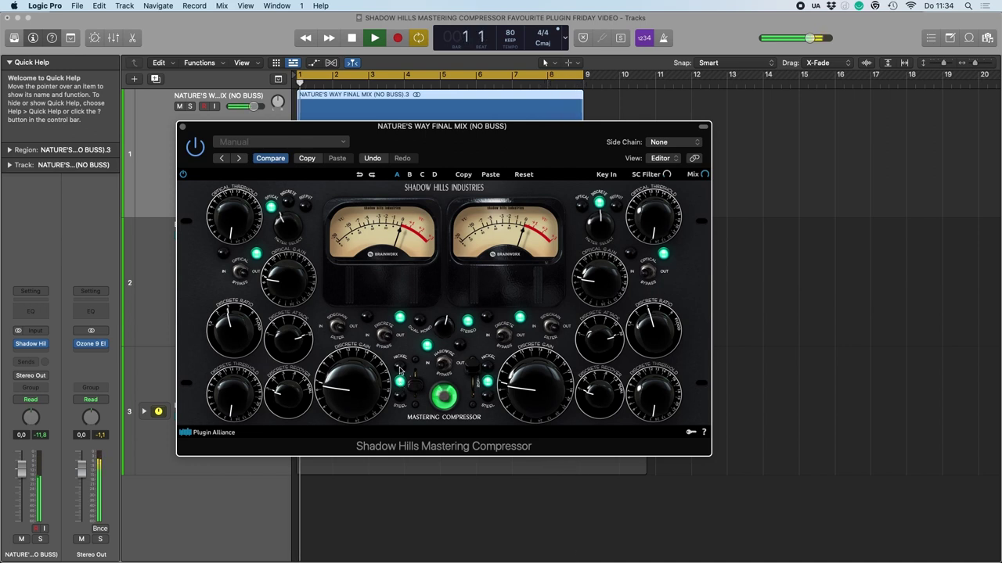
click(399, 370)
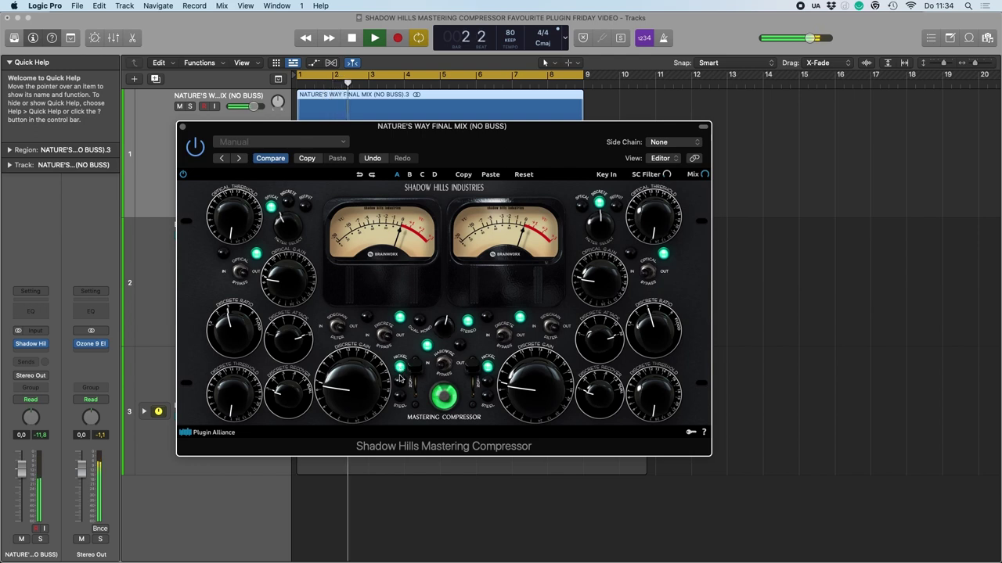
click(400, 395)
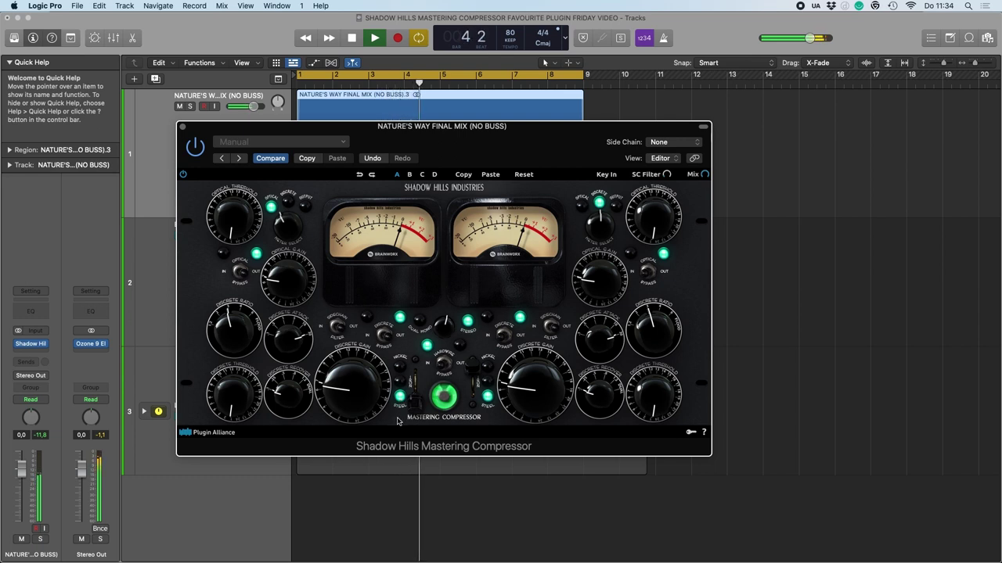
key(space)
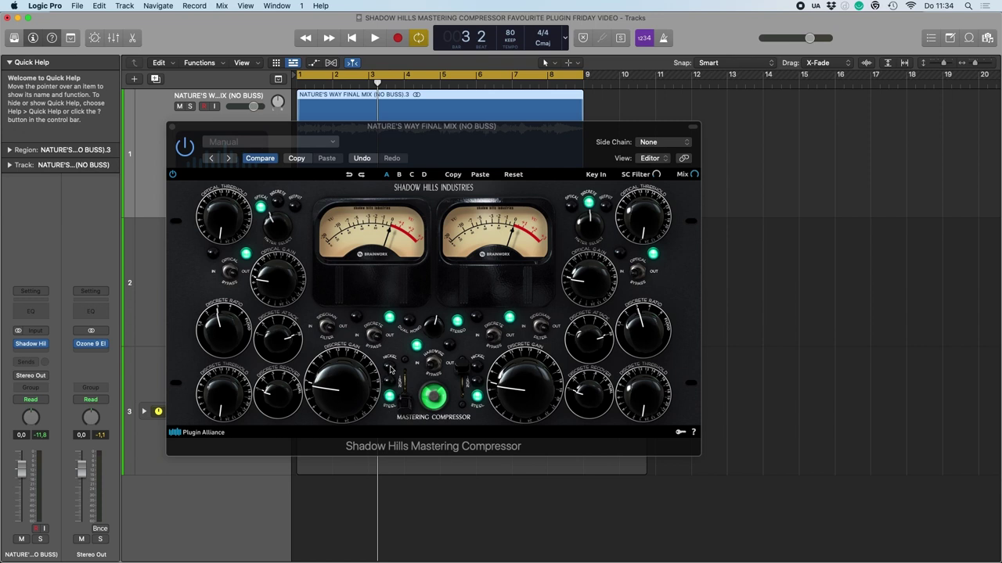
Step: Replay the mix from the start, compare the Nickel transformer with Steel, return to Steel and stop playback
key(Return)
key(space)
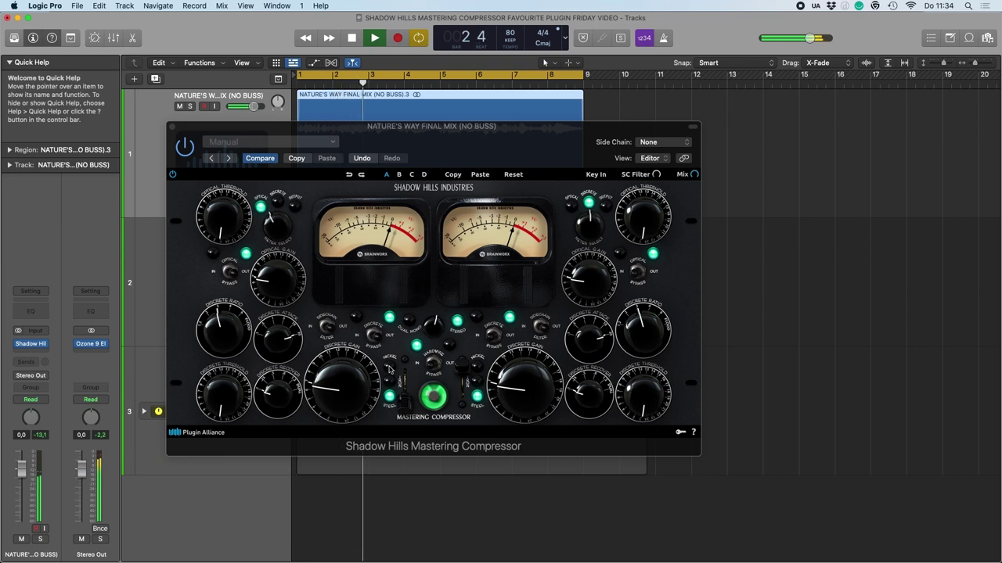
click(389, 369)
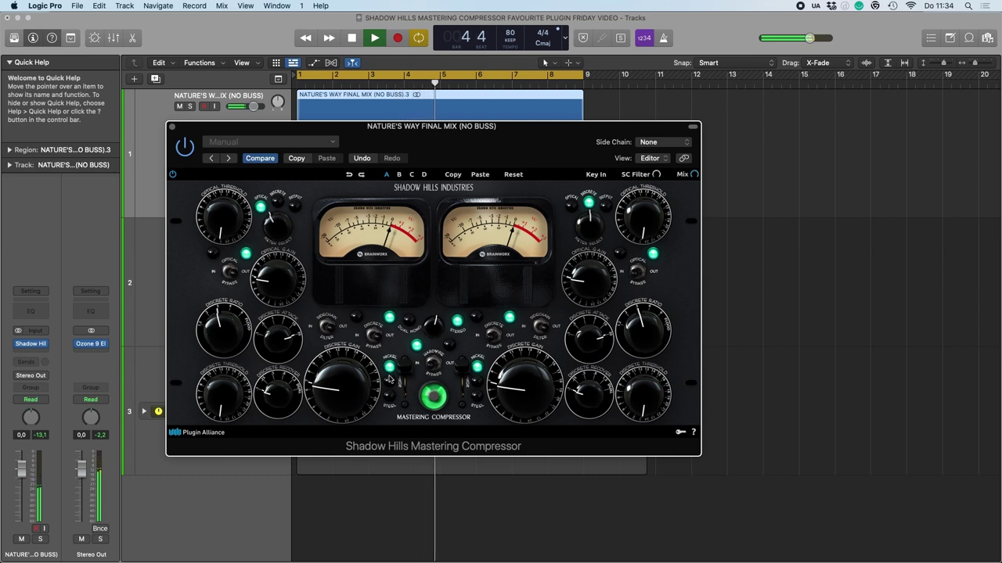
click(391, 399)
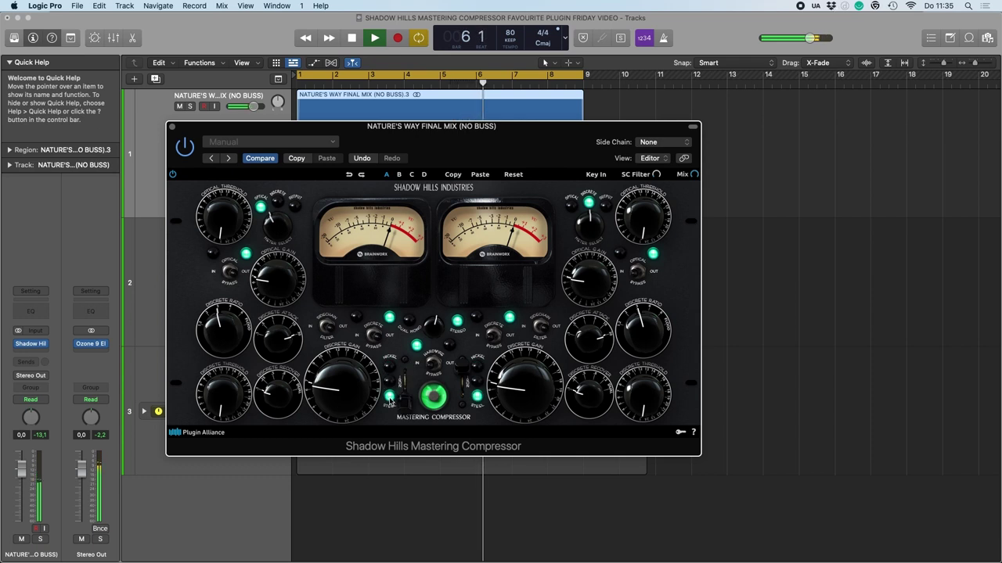
key(space)
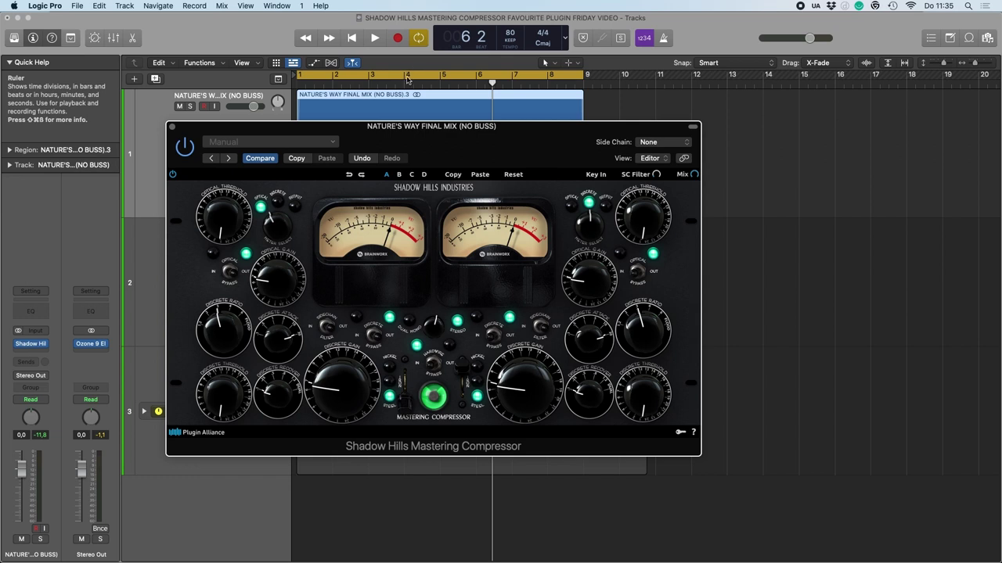
Step: Move the plug-in window clear of the track headers, switch the optical compressor in and raise its threshold during playback
drag(431, 149, 483, 139)
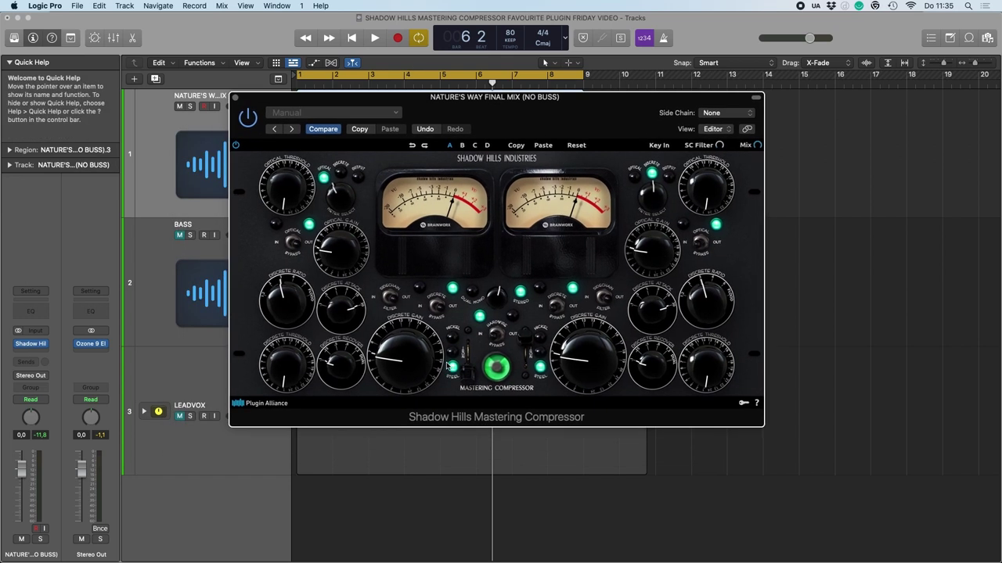
drag(496, 102, 573, 145)
drag(384, 144, 384, 146)
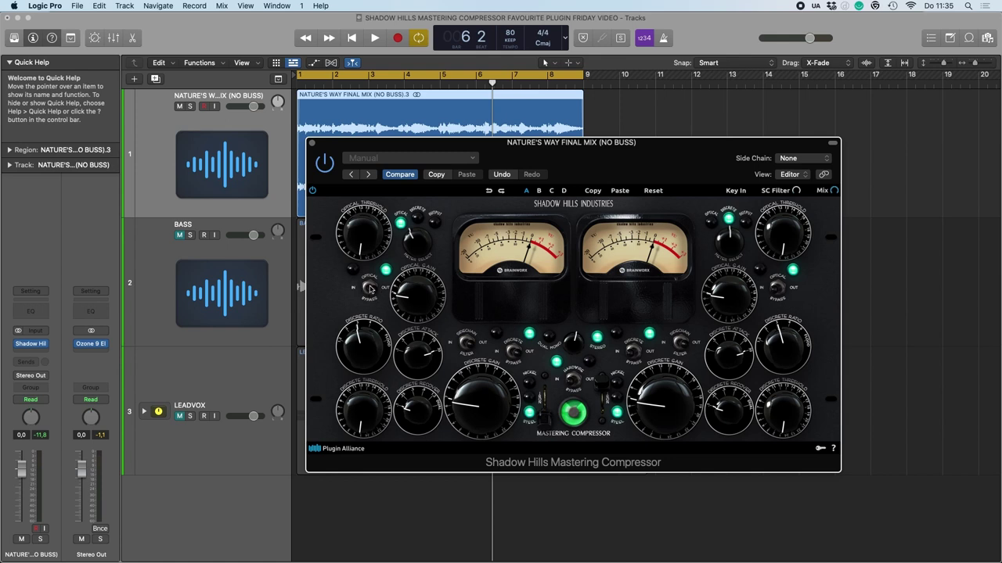
click(370, 287)
key(space)
drag(362, 249, 361, 266)
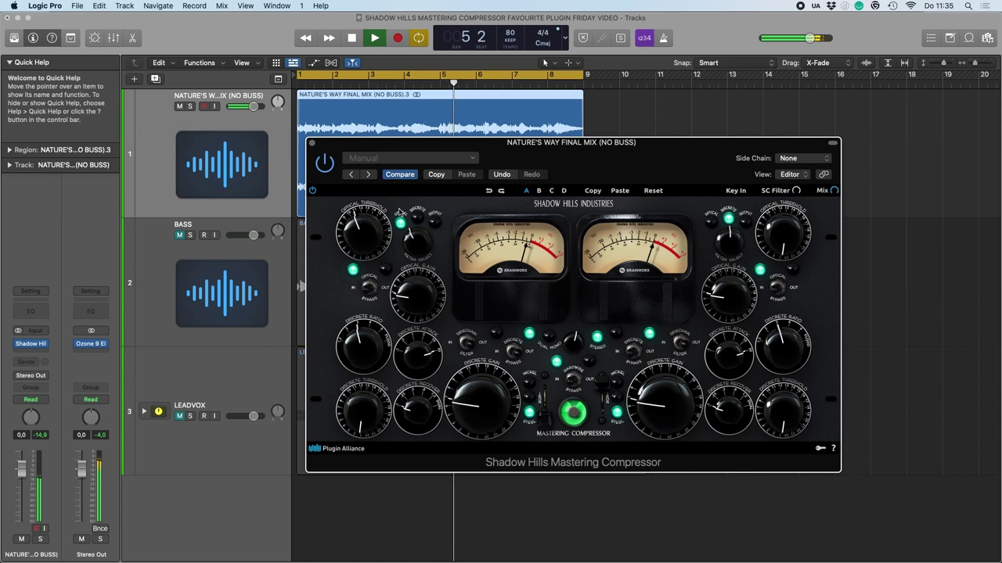
key(space)
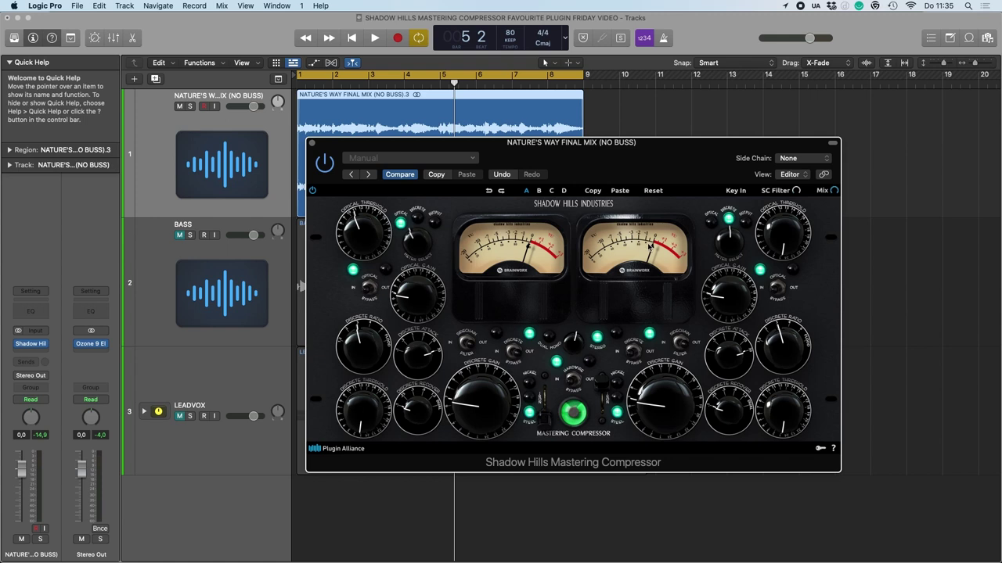
Step: Play the mix, push the optical threshold high to hear heavy compression, and ease it back to about mid-range
drag(577, 181, 561, 180)
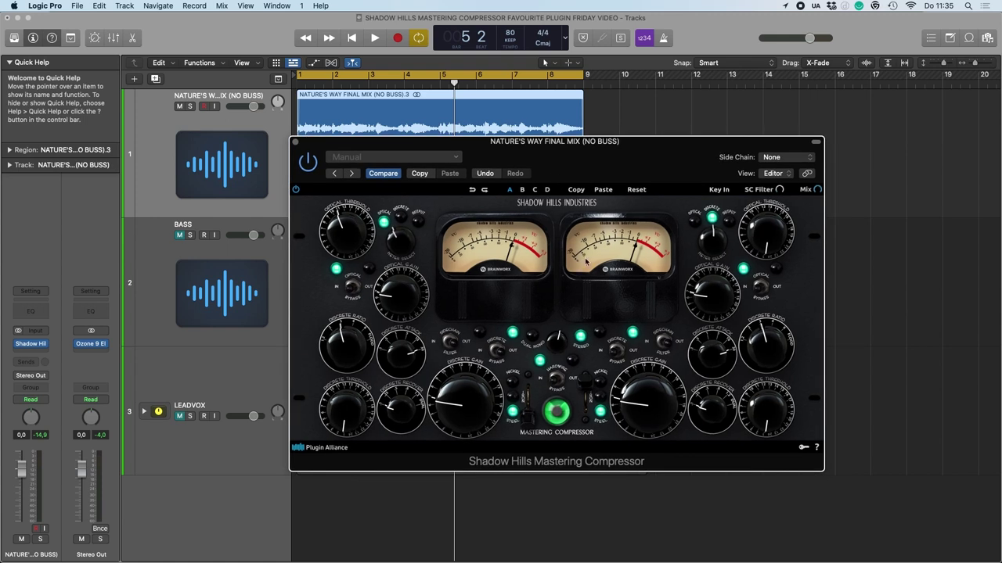
key(space)
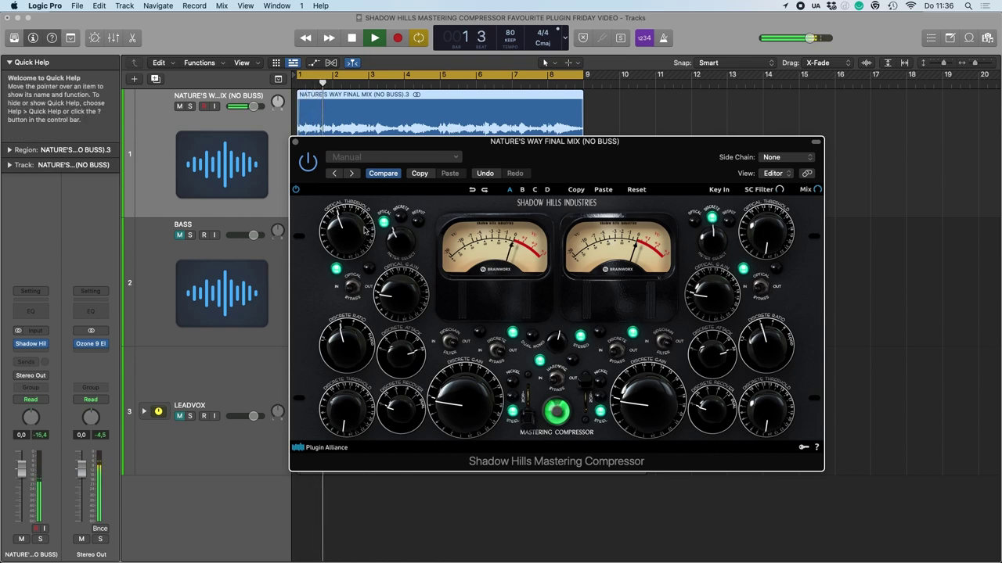
drag(347, 238, 347, 180)
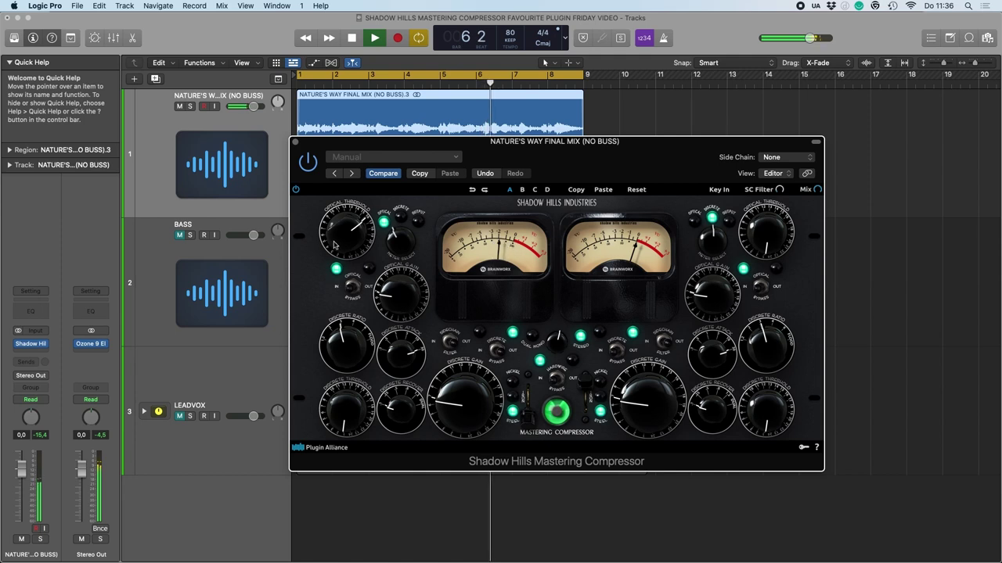
key(space)
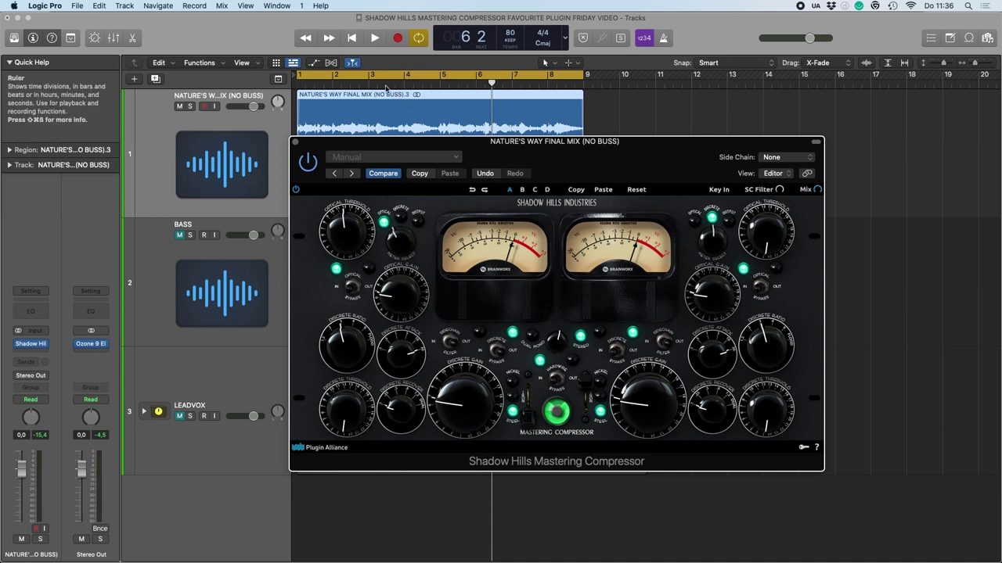
Step: Replay the mix from the start and raise the optical gain slightly after checking the level with the optical section out
key(Return)
key(space)
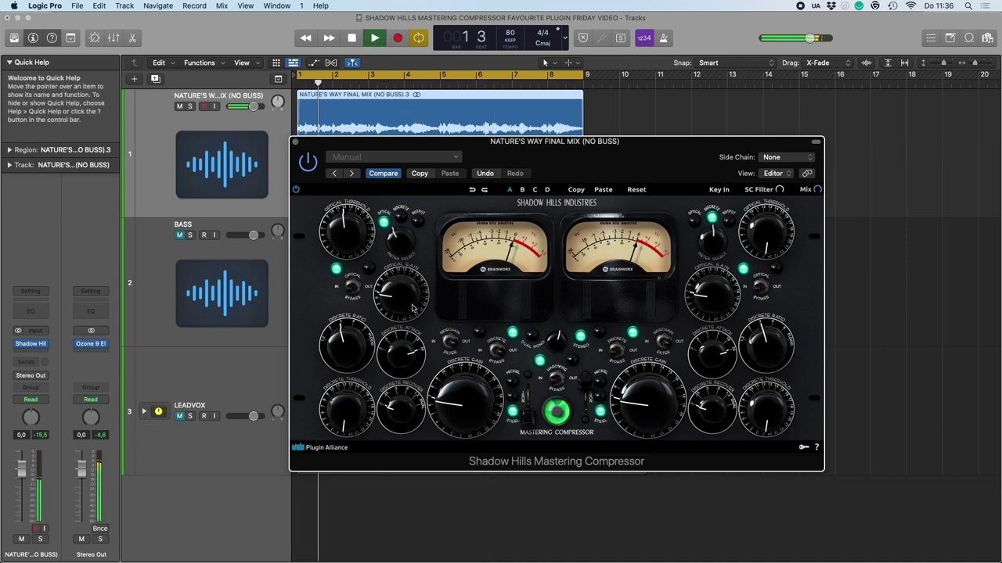
click(353, 289)
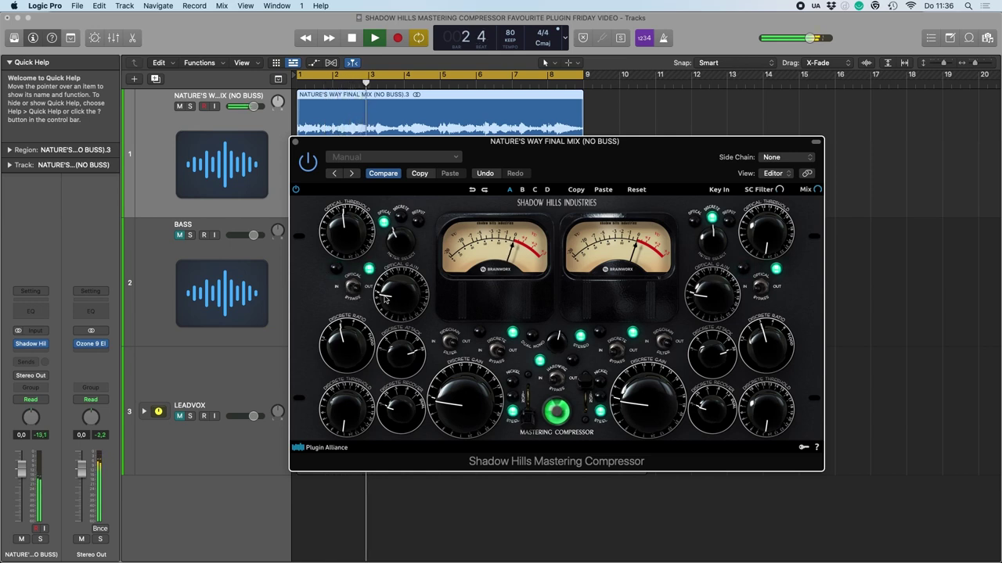
click(353, 289)
drag(413, 300, 414, 281)
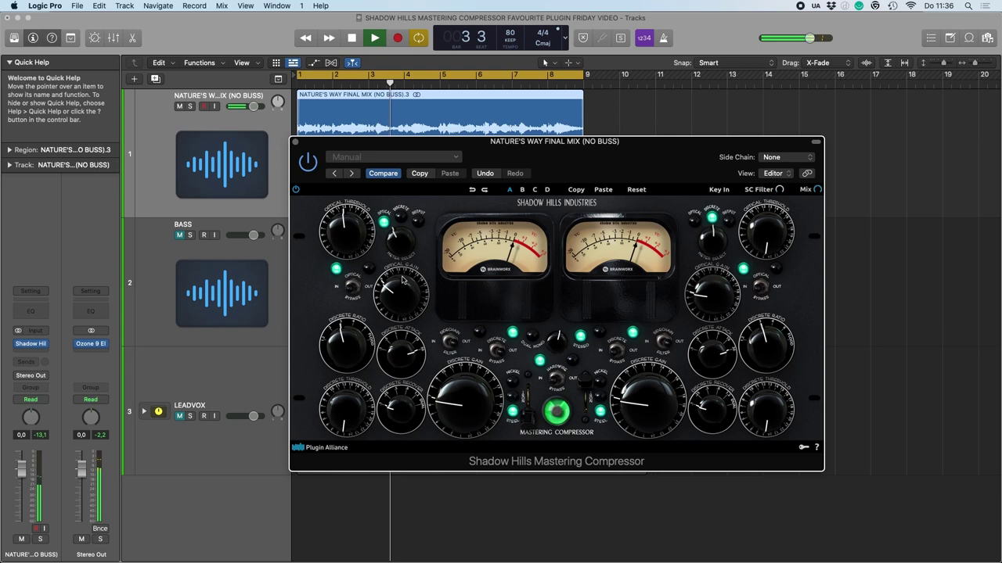
Step: Compare the optical section in and out during playback, leave it switched in and stop the mix
click(353, 289)
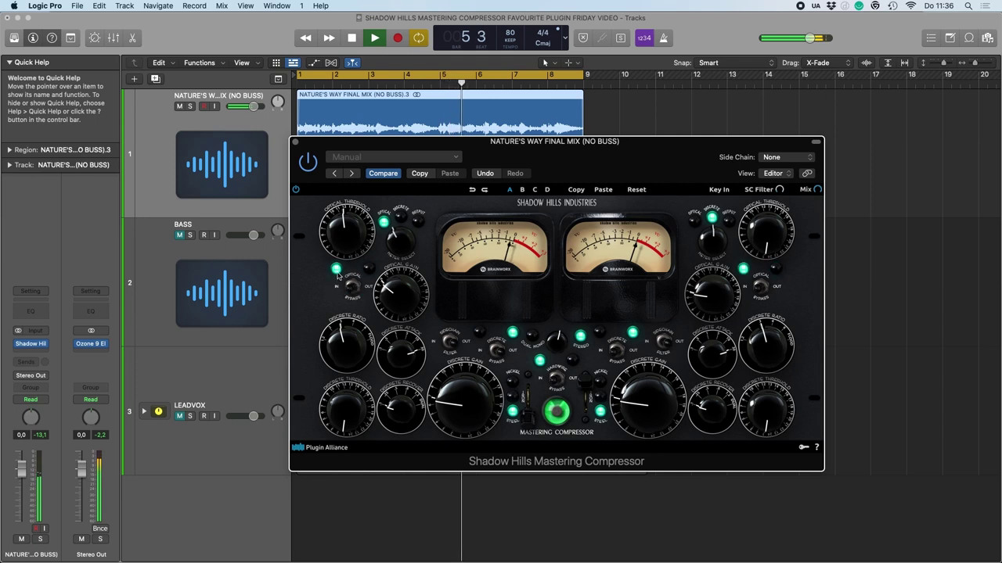
click(369, 270)
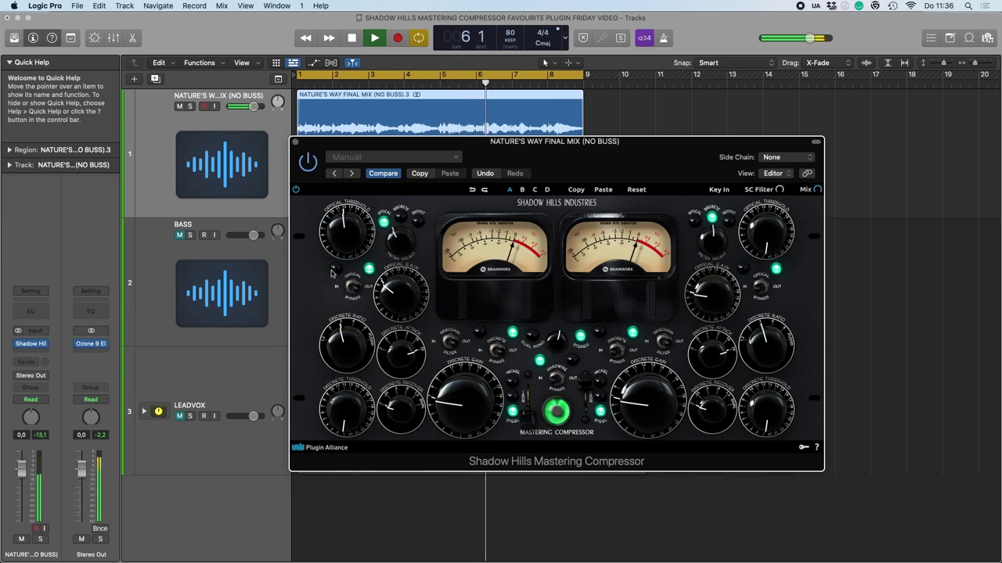
click(336, 270)
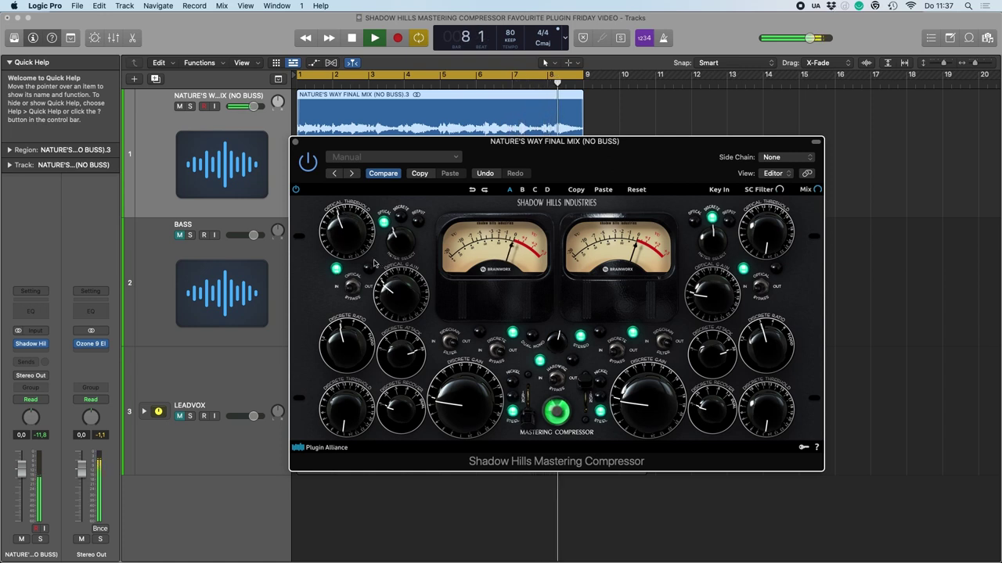
key(space)
Step: Play the mix, raise the discrete threshold, switch the discrete compressor in and back its threshold off slightly
drag(518, 160, 565, 180)
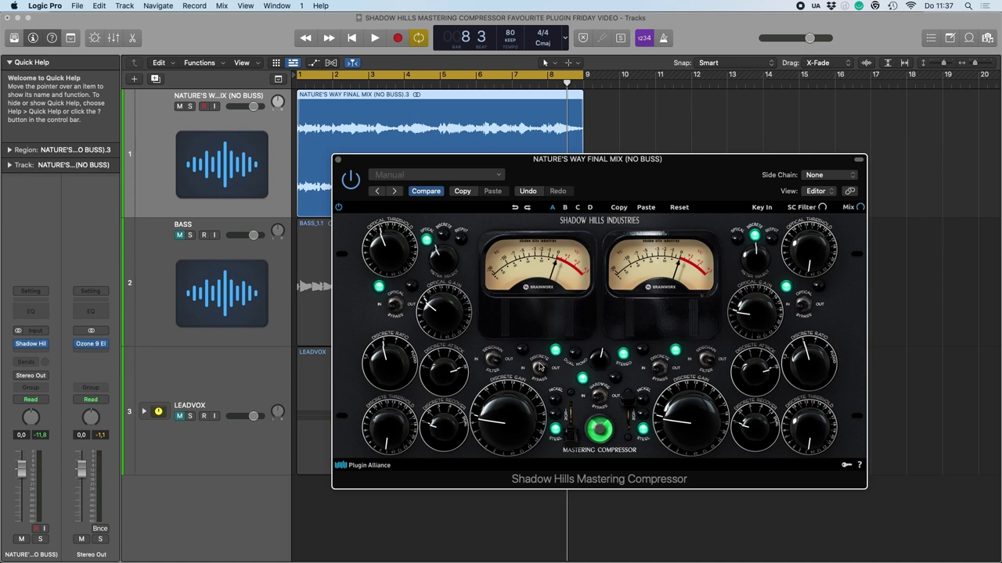
drag(541, 178, 515, 185)
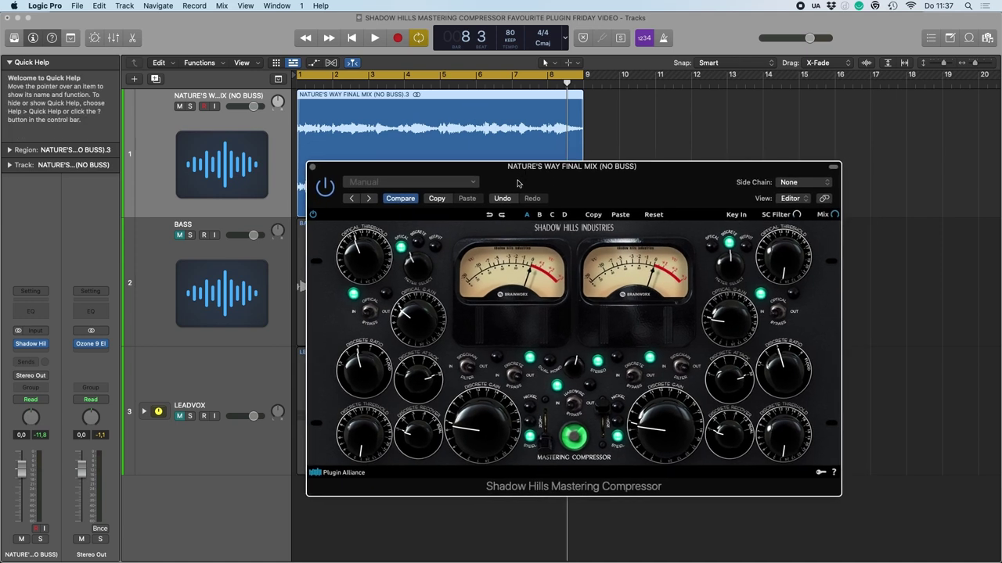
key(space)
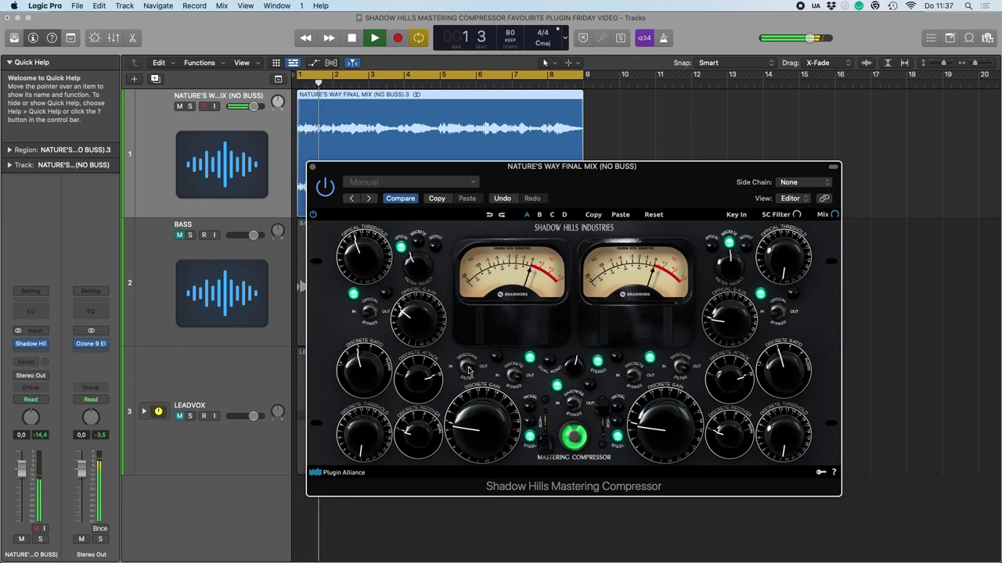
drag(354, 450, 371, 290)
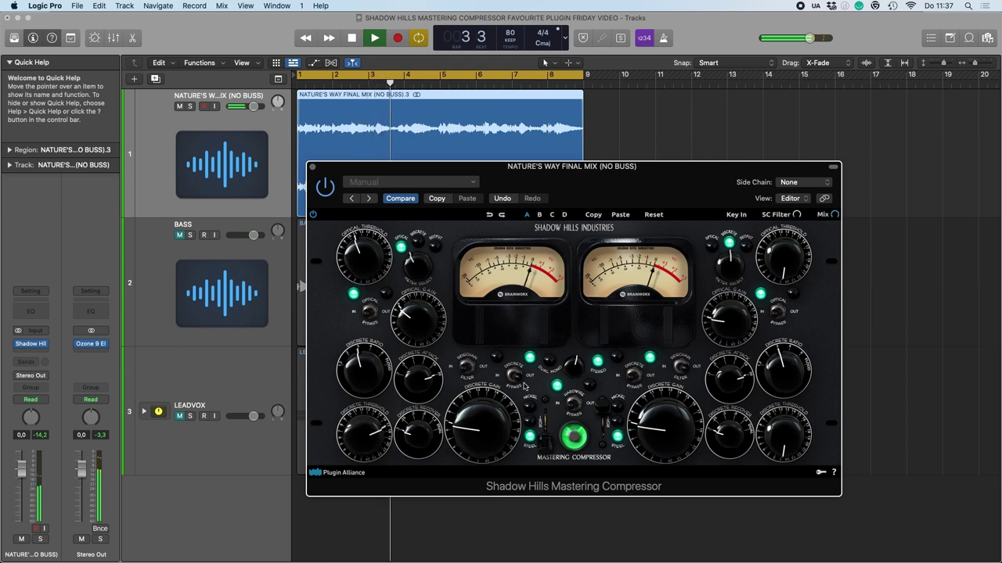
click(515, 375)
drag(361, 430, 362, 442)
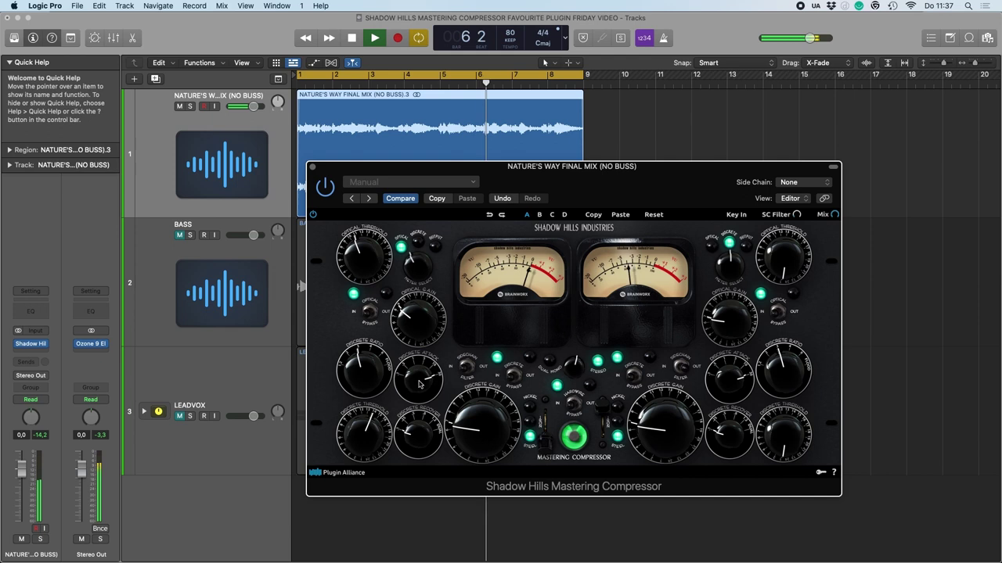
key(space)
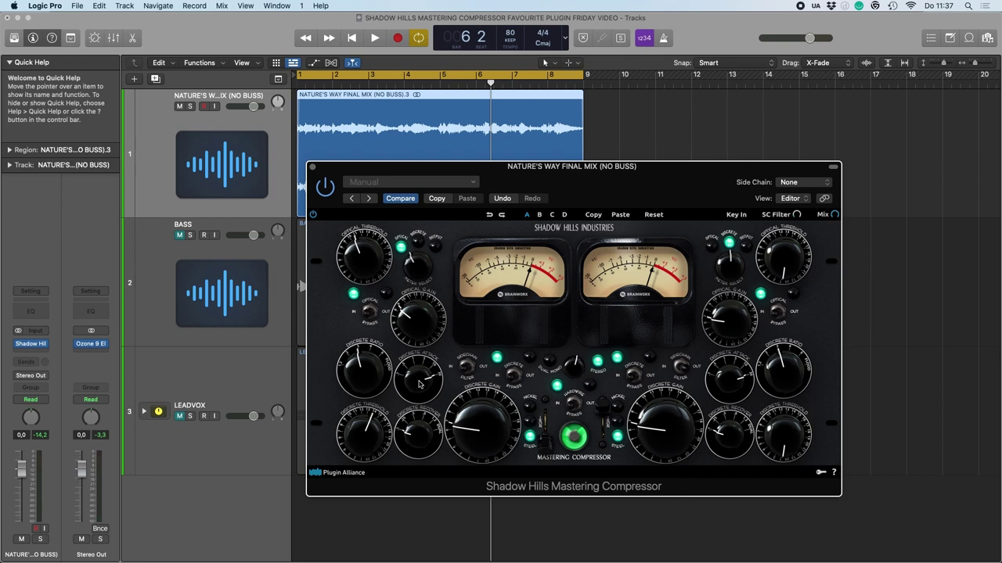
Step: Play the mix while adjusting the discrete ratio and attack and lowering the discrete gain, and stop playback
drag(493, 178, 473, 158)
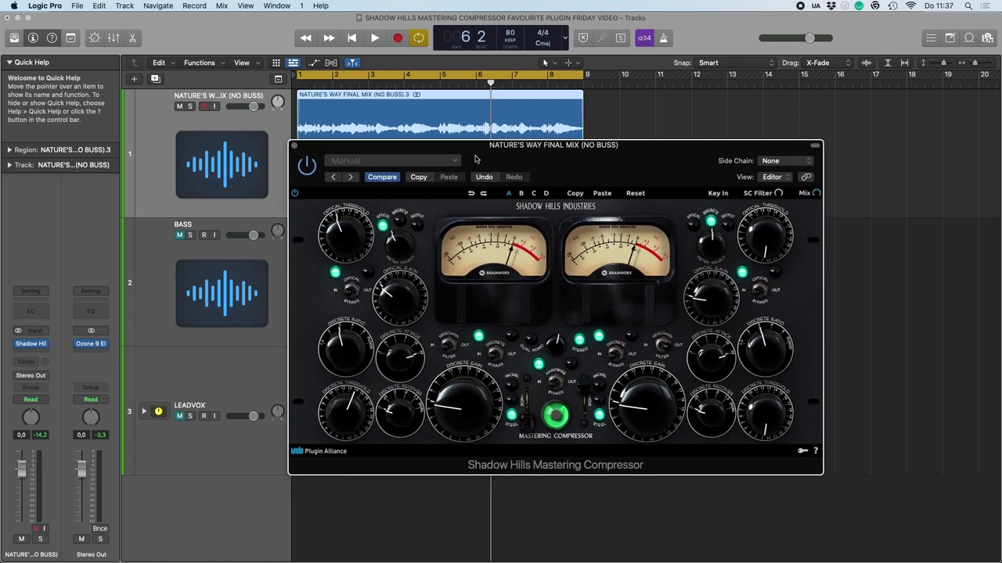
key(space)
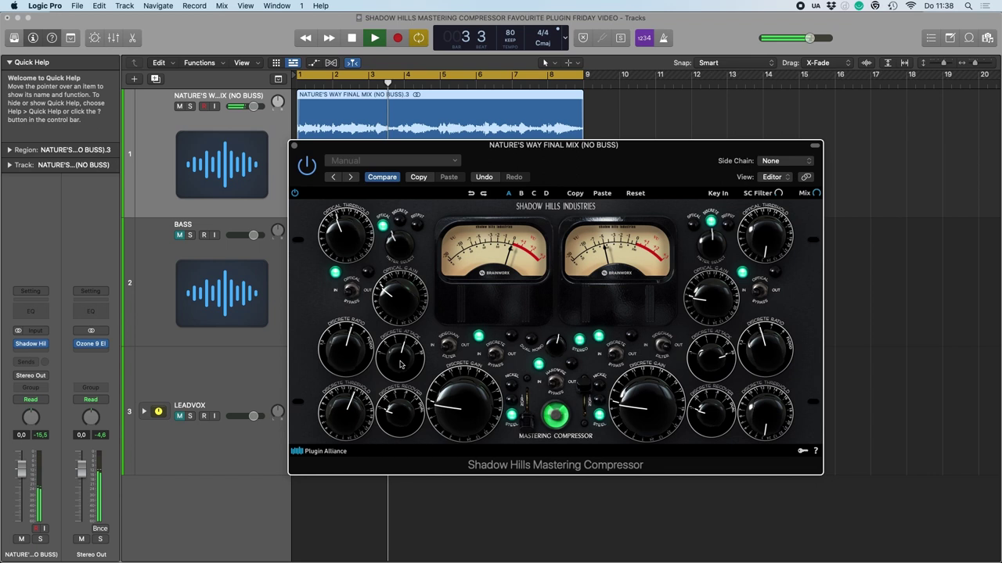
key(space)
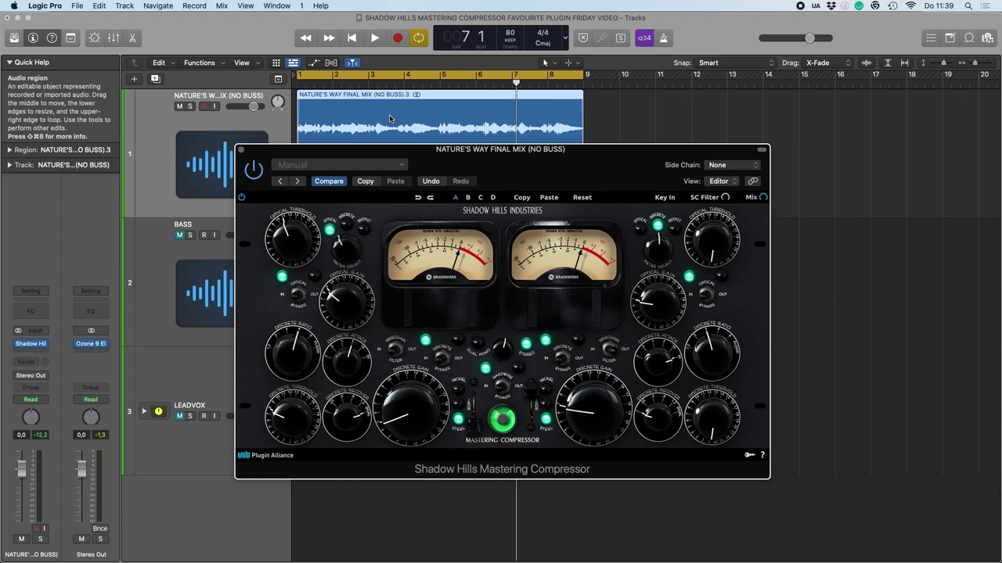
Step: Replay the final mix from the start with the optical and discrete sections engaged, and stop playback
key(Return)
key(space)
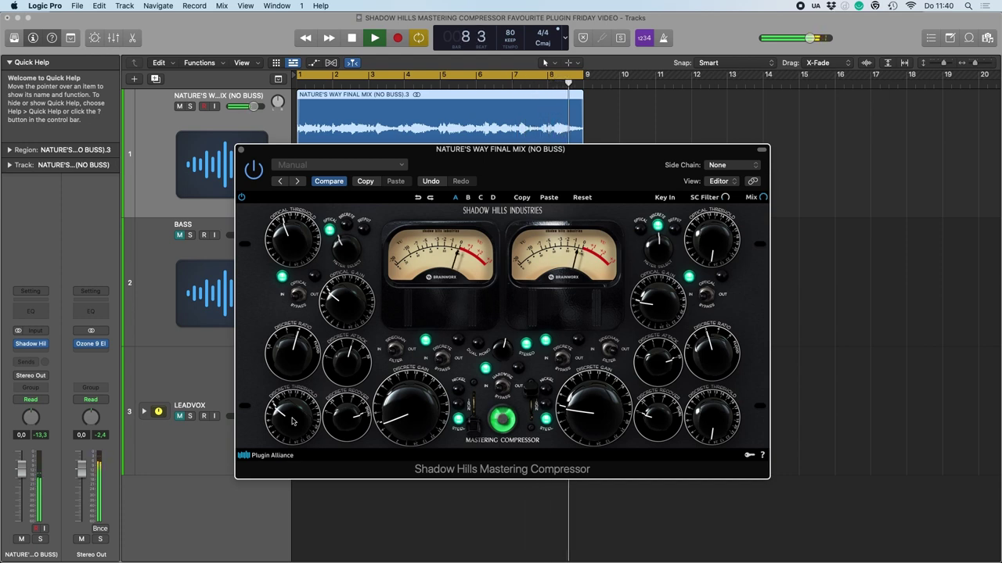
key(space)
Step: Close the mix's compressor, leave only the BASS track unmuted, and open its Shadow Hills compressor clear of the tracks
drag(516, 183, 503, 153)
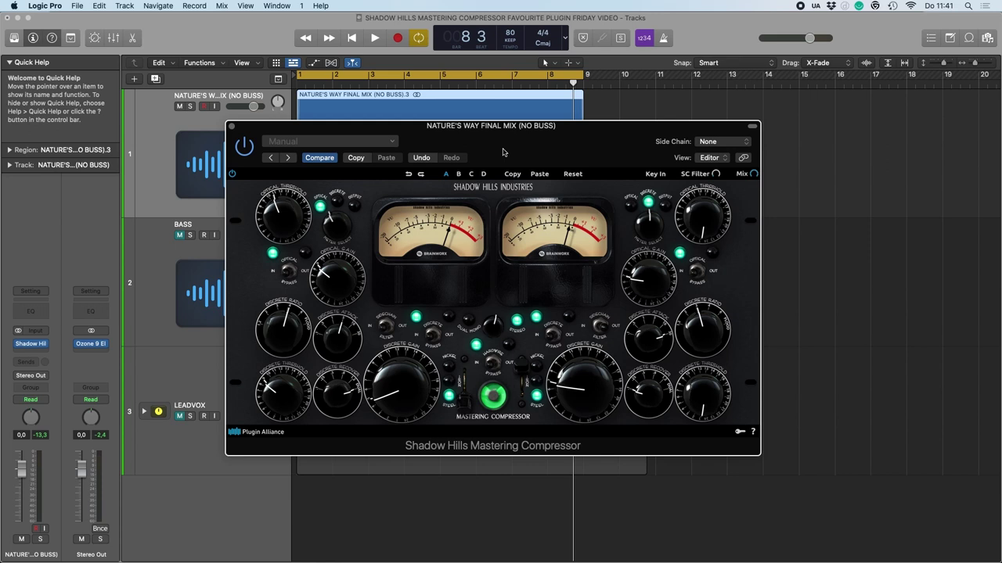
click(231, 126)
key(Down)
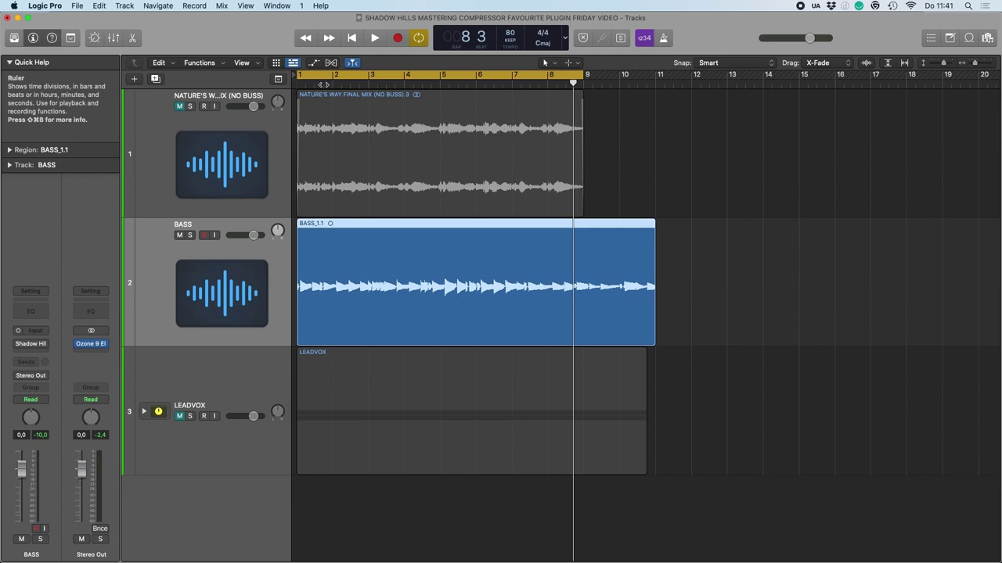
click(318, 84)
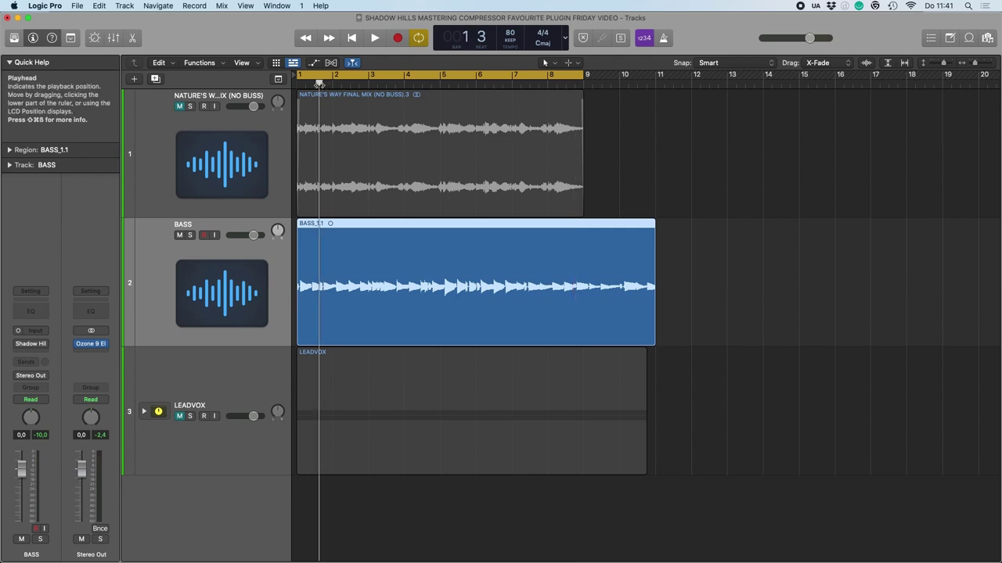
click(31, 346)
drag(646, 161, 655, 129)
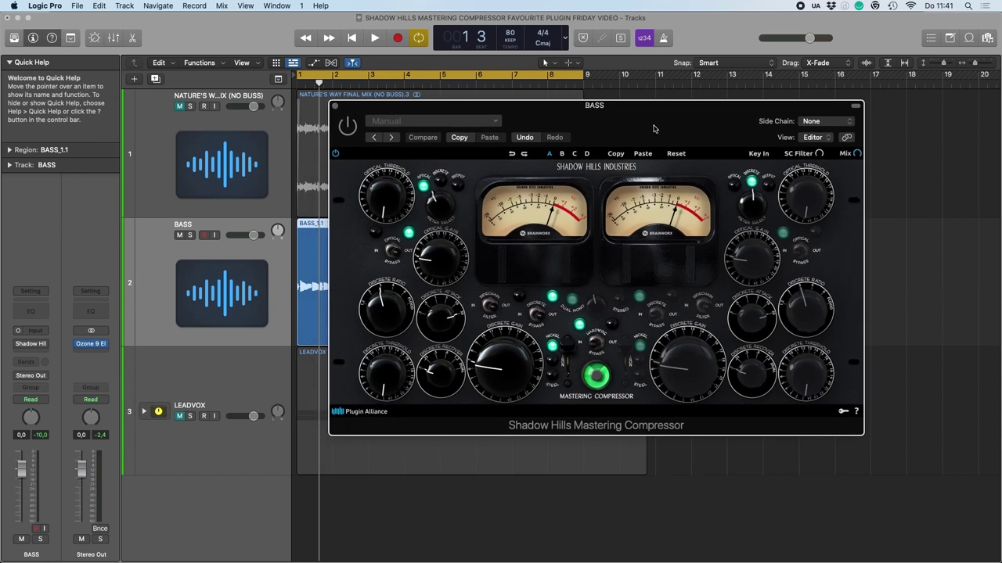
drag(654, 128, 651, 124)
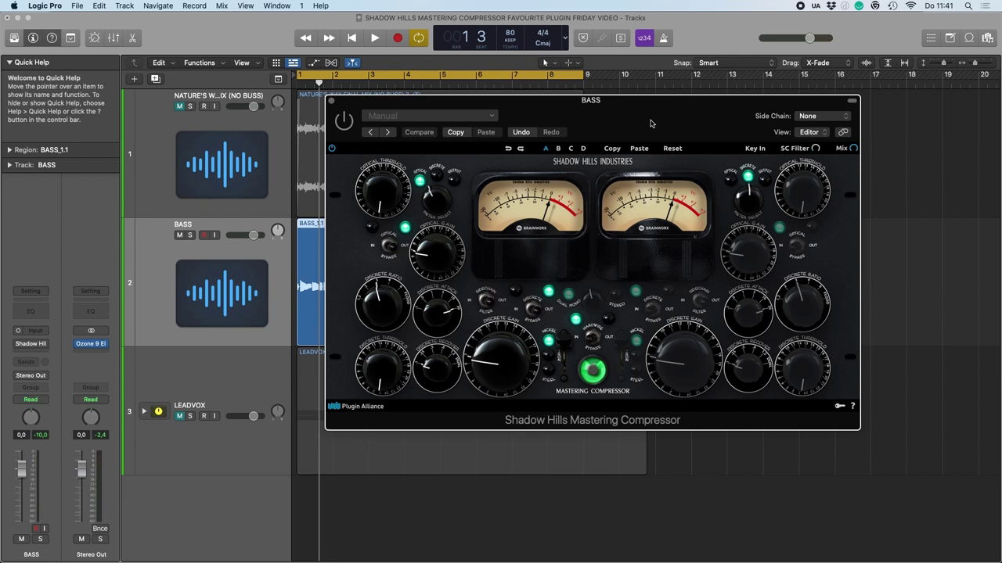
Step: Play the bass with the compressor bypassed, then replay it with the compressor switched on
key(space)
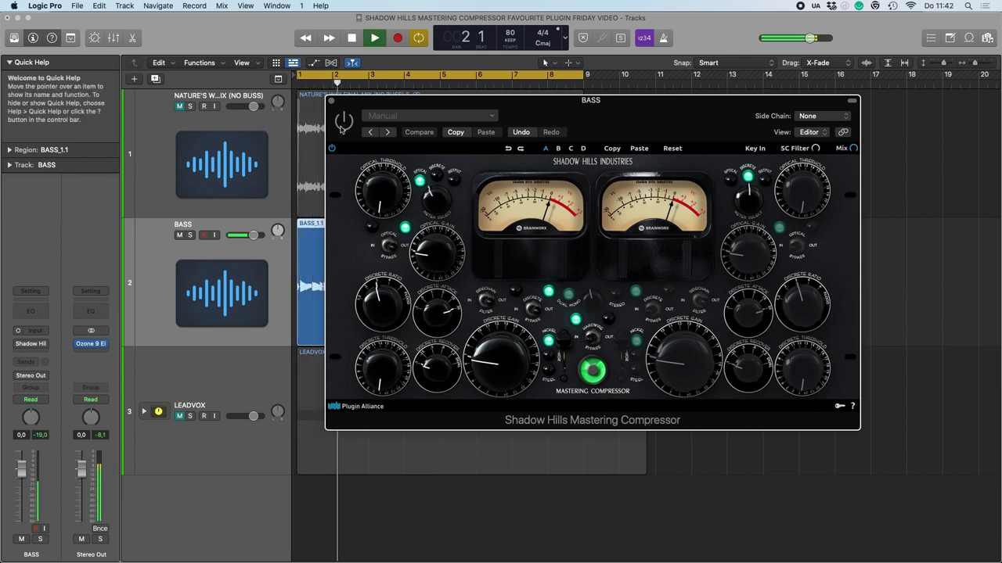
drag(656, 129, 609, 118)
key(space)
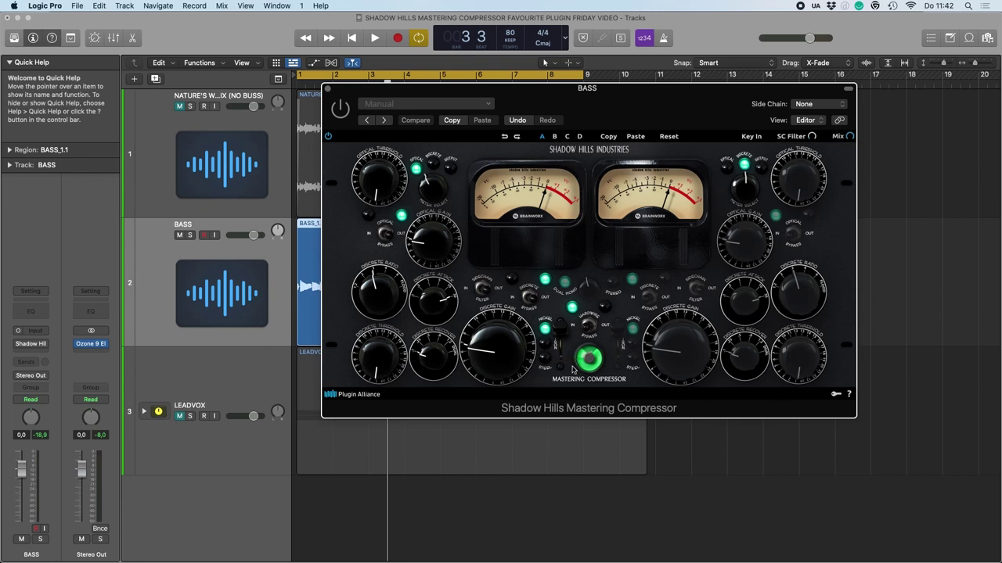
mouse_move(540, 98)
mouse_down()
mouse_move(530, 84)
mouse_move(521, 87)
mouse_move(527, 93)
mouse_up()
key(space)
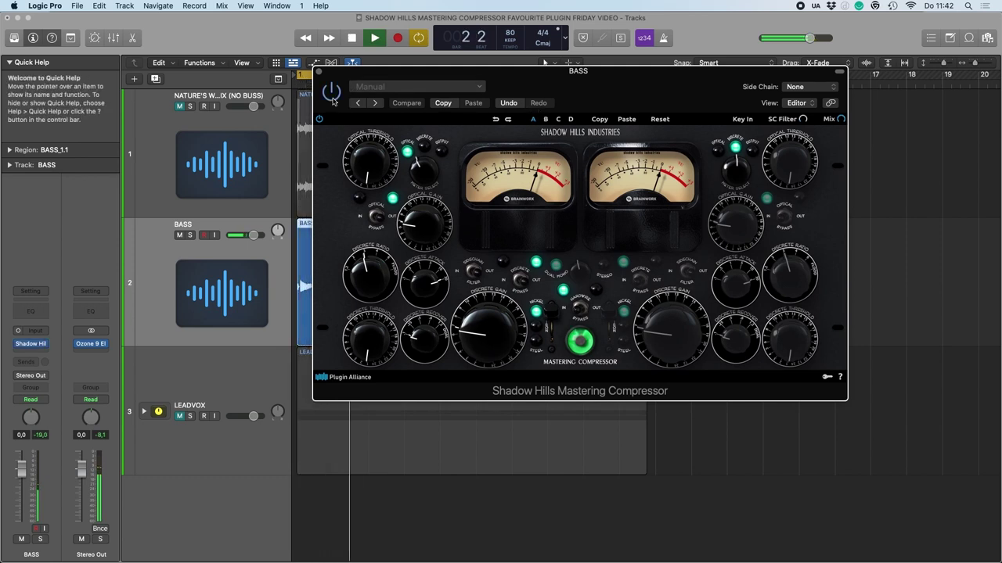
Step: Compare the nickel, iron and steel transformers while the bass plays, leaving steel selected
click(536, 331)
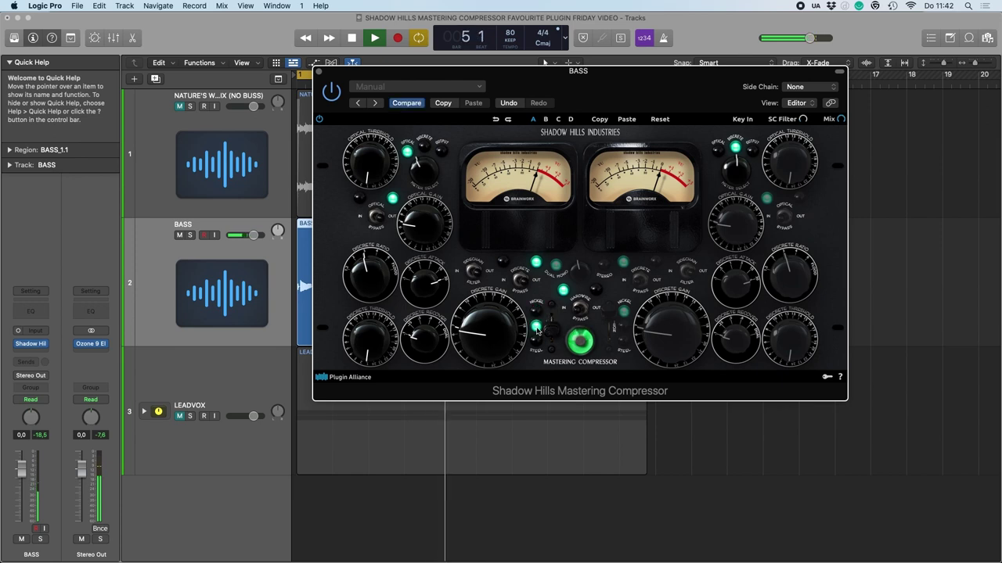
click(536, 346)
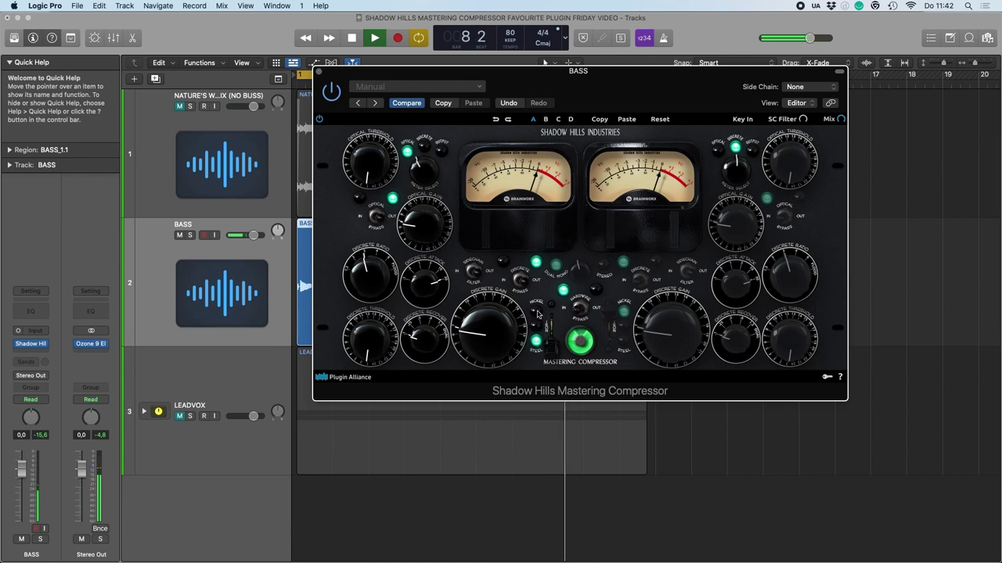
click(537, 313)
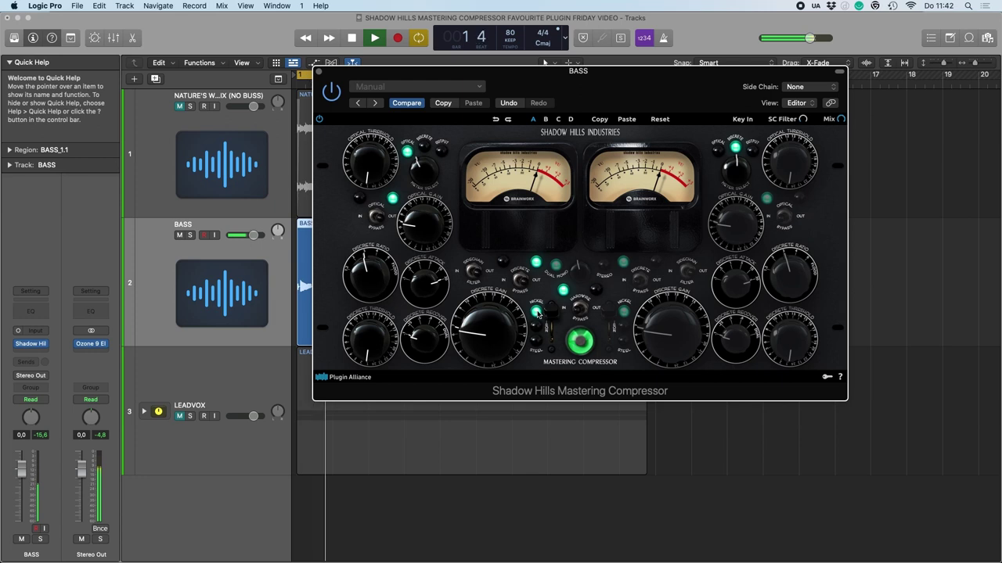
click(537, 331)
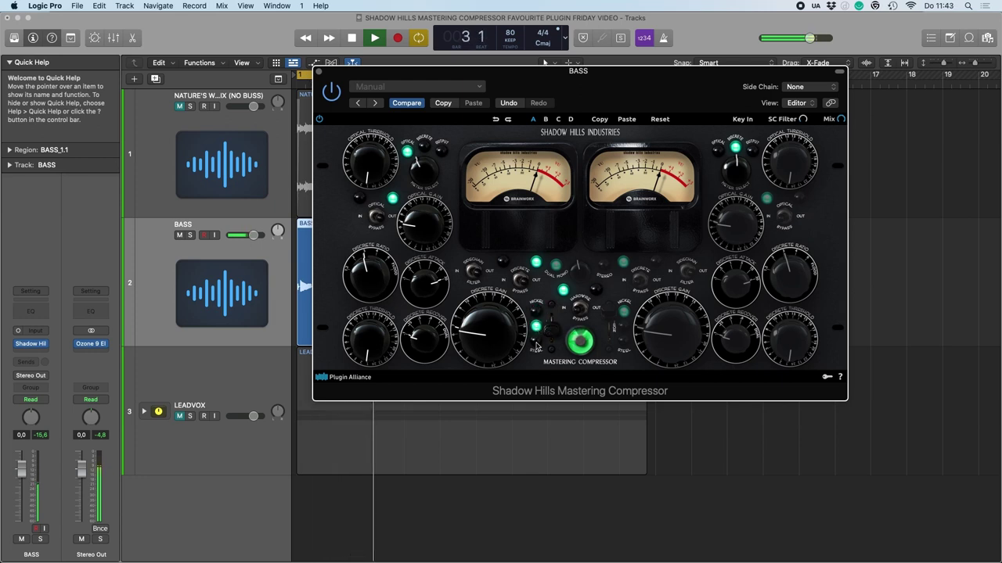
click(536, 346)
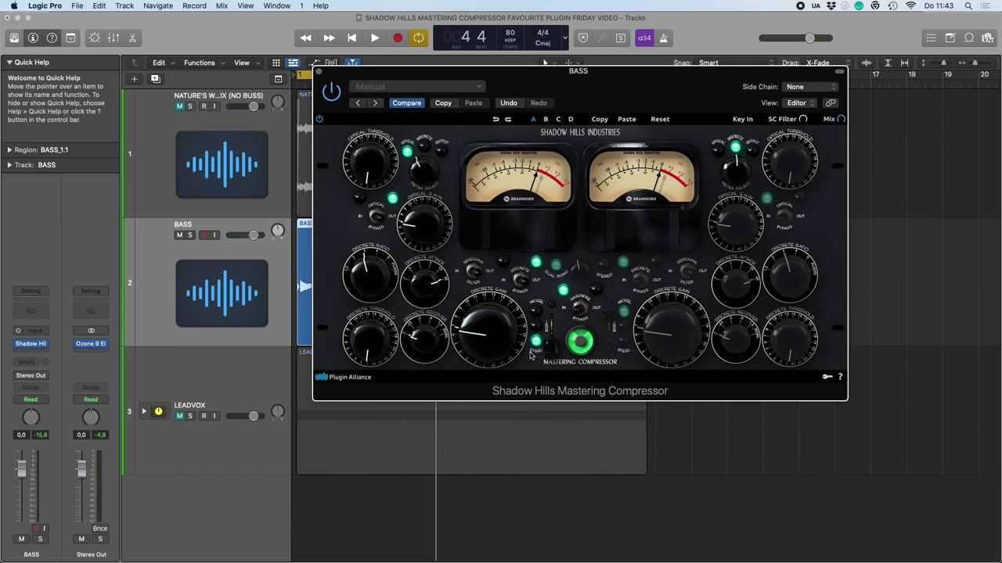
Step: Switch the optical section in on the bass, play the track and raise the optical threshold until it compresses
drag(548, 83, 634, 55)
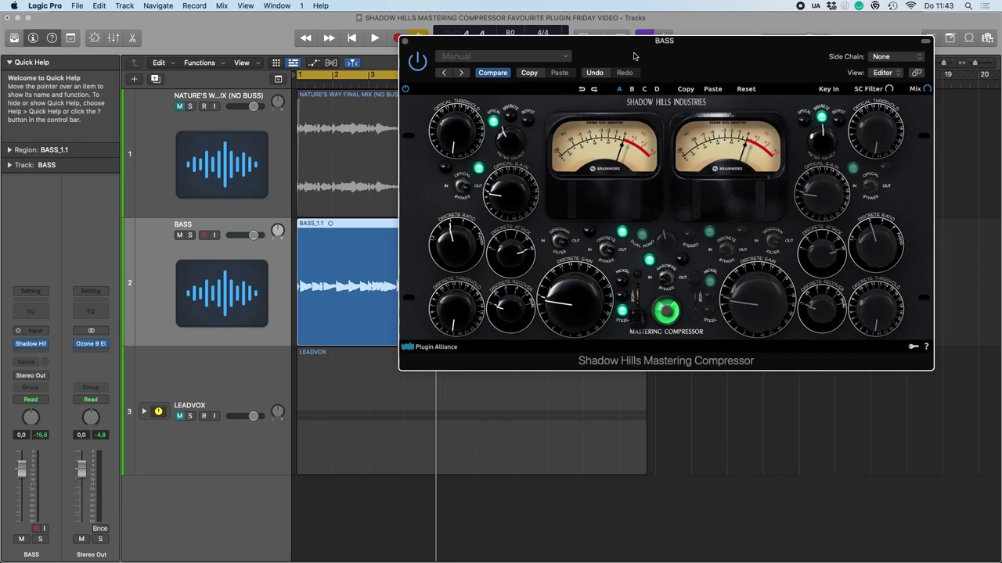
drag(516, 45, 515, 43)
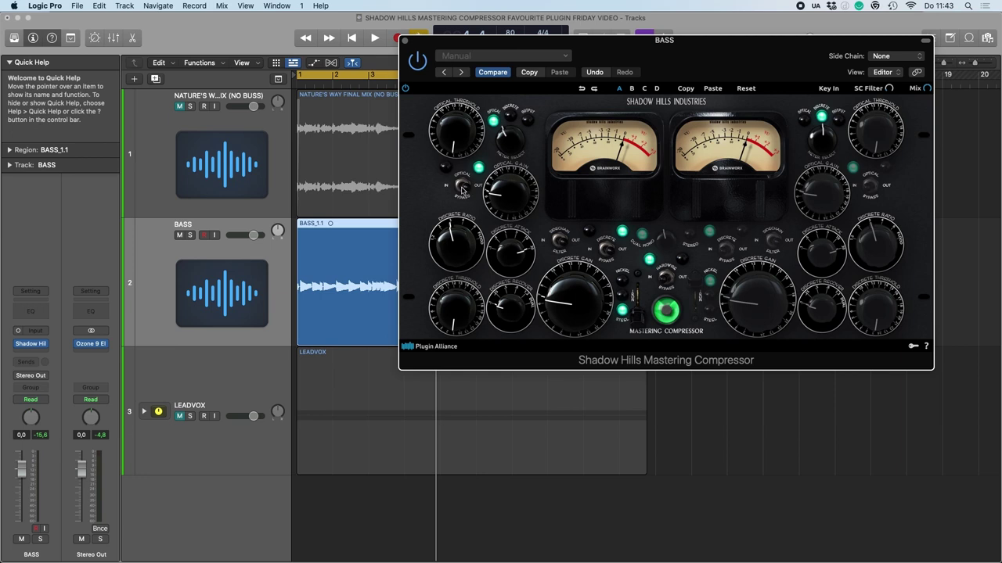
key(space)
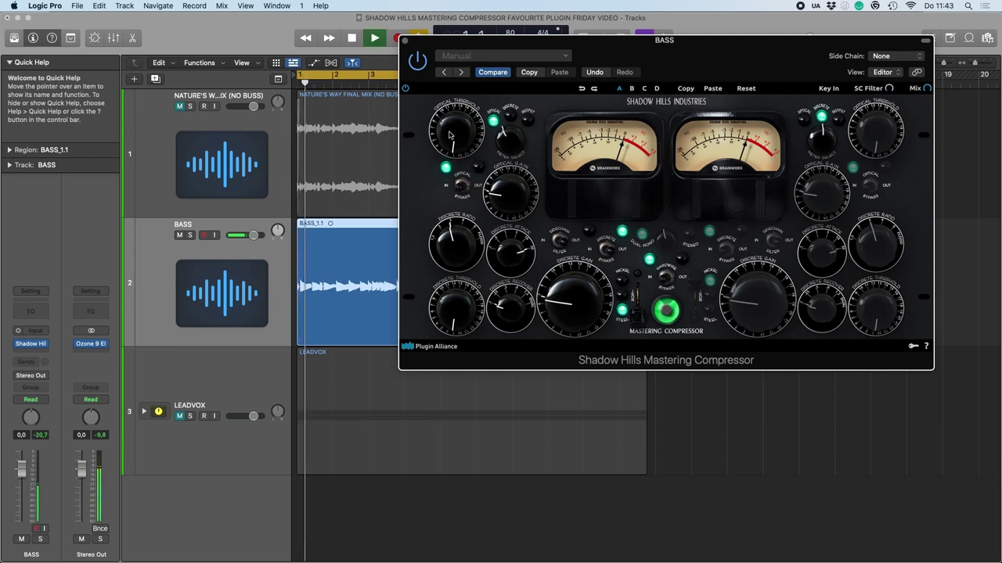
drag(458, 119, 460, 47)
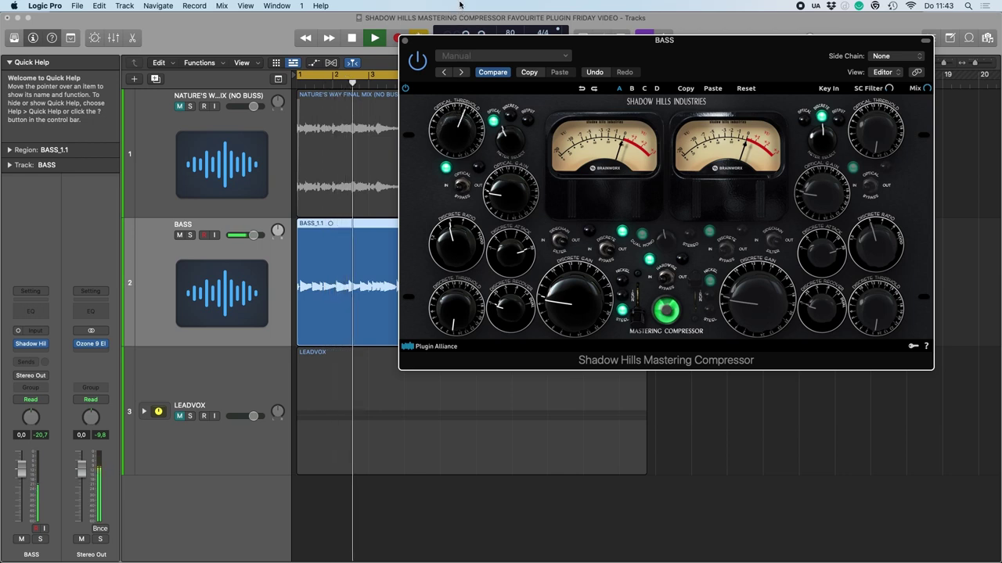
drag(459, 98, 462, 46)
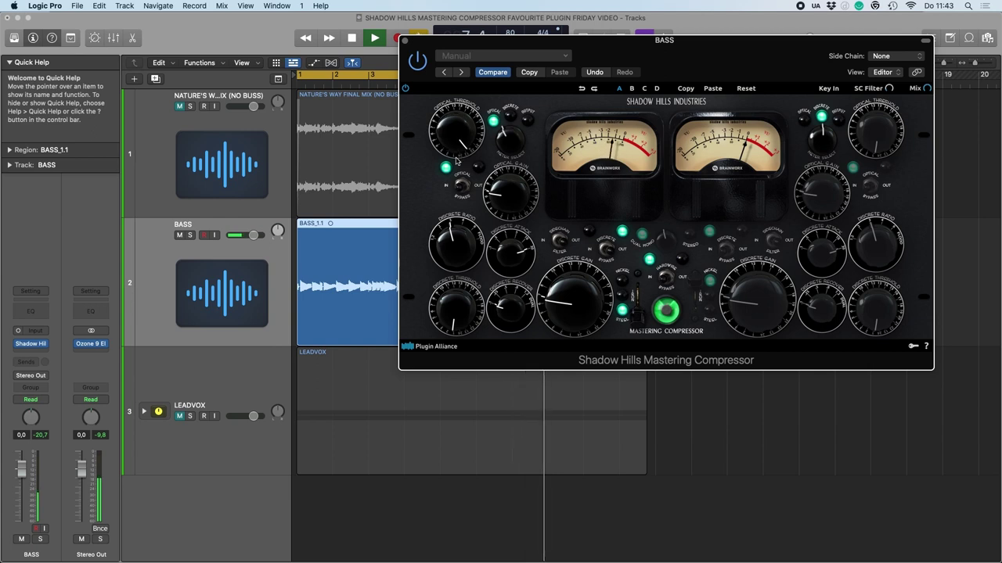
drag(457, 161, 480, 144)
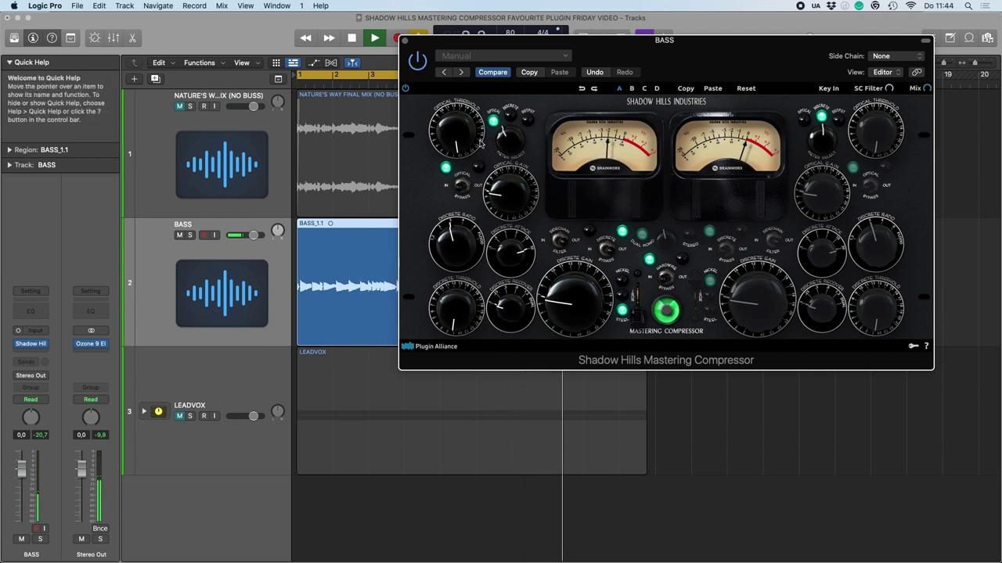
Step: Compare the optical section out and in while raising the optical gain to match the bass level, and stop playback with it in
click(471, 180)
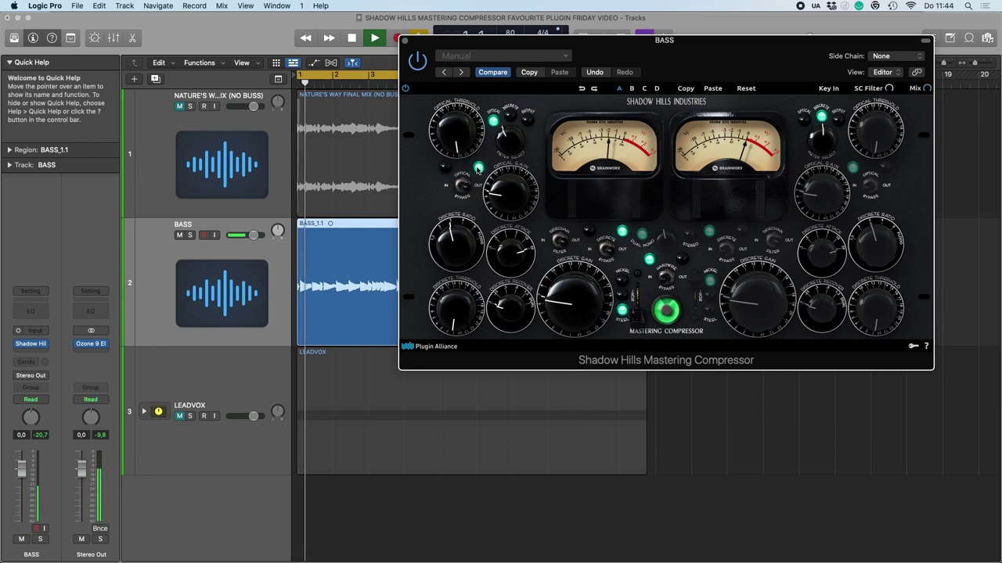
click(444, 169)
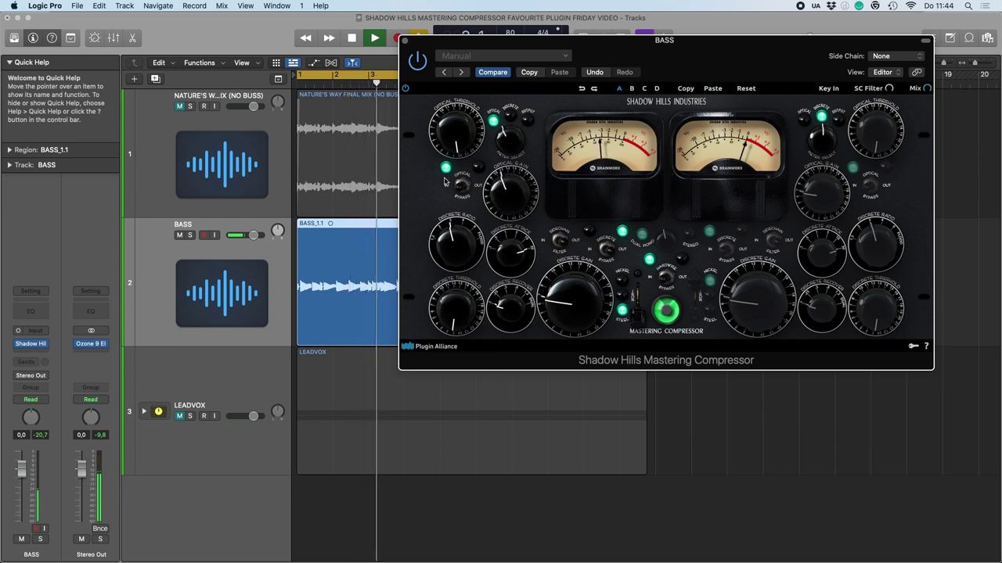
click(479, 168)
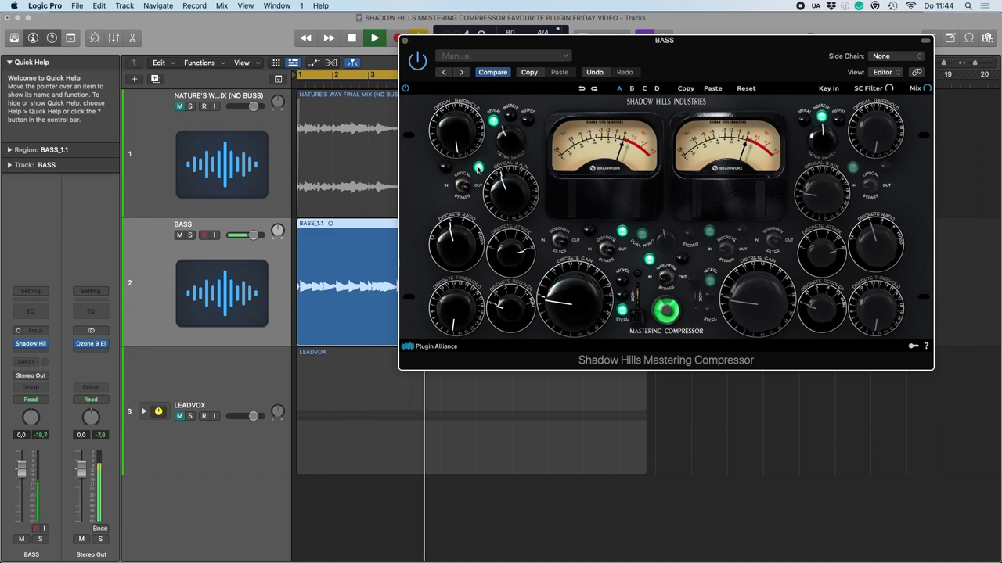
click(450, 169)
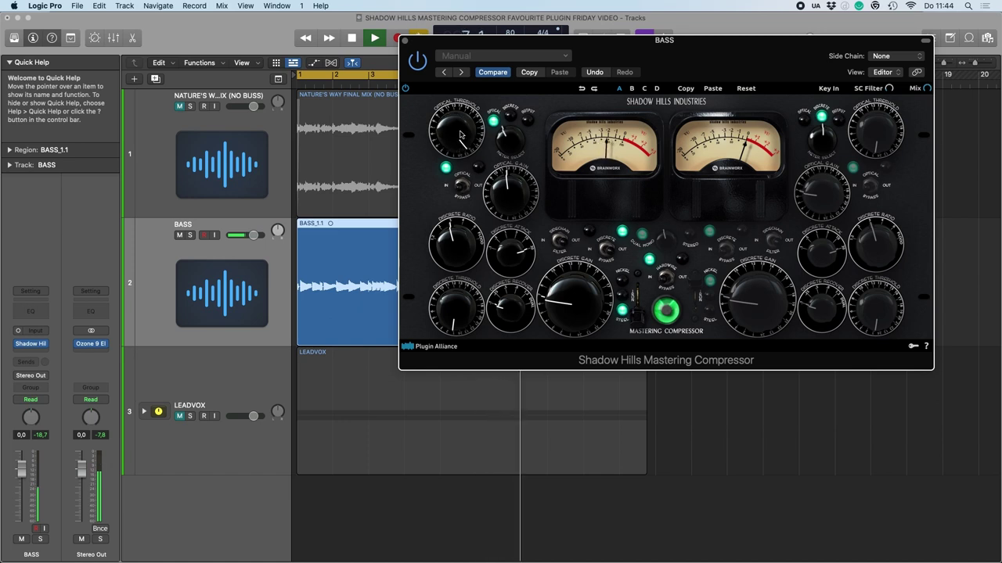
key(space)
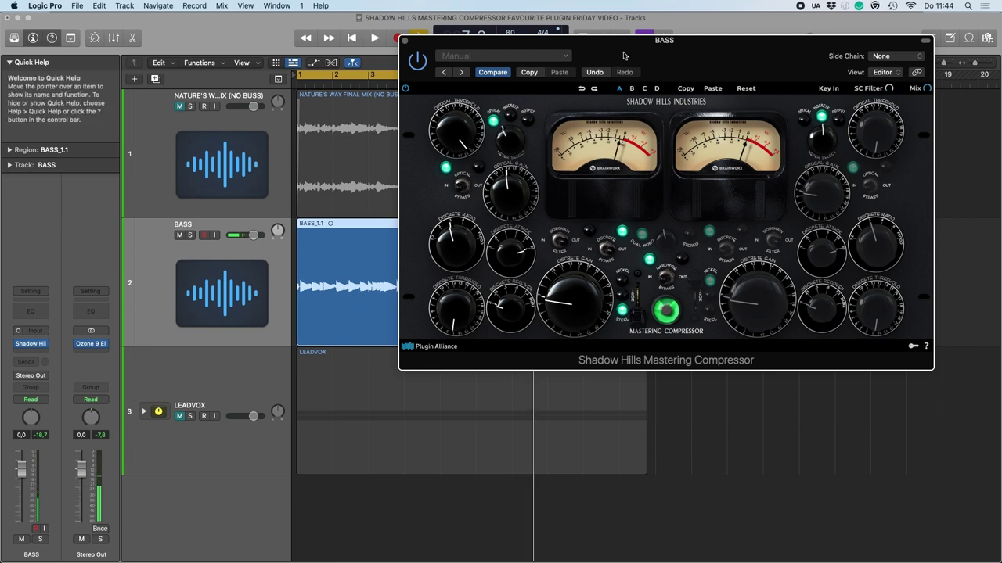
Step: Play the bass while raising the discrete threshold, ratio and gain on its compressor
drag(623, 60, 613, 36)
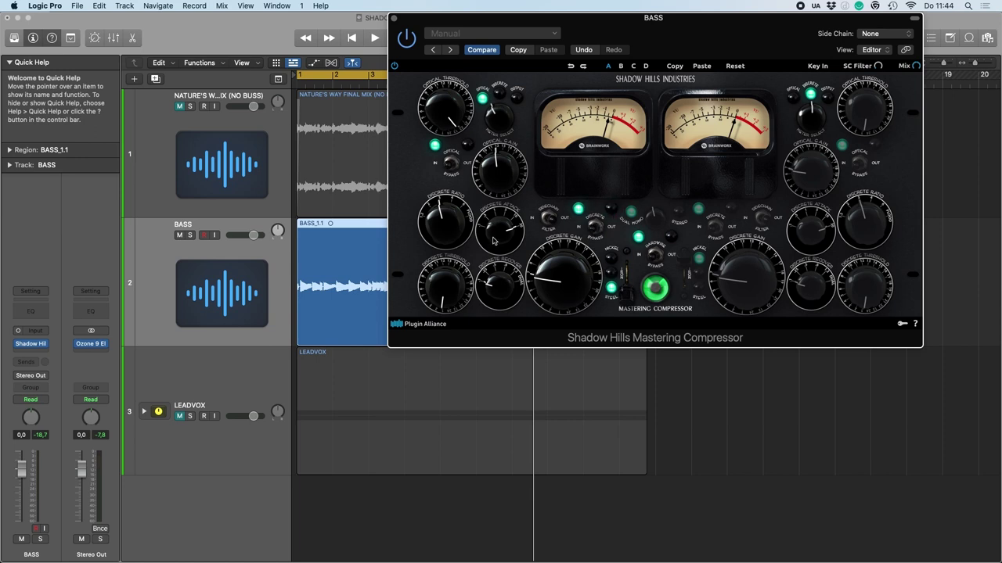
key(space)
drag(439, 232, 449, 230)
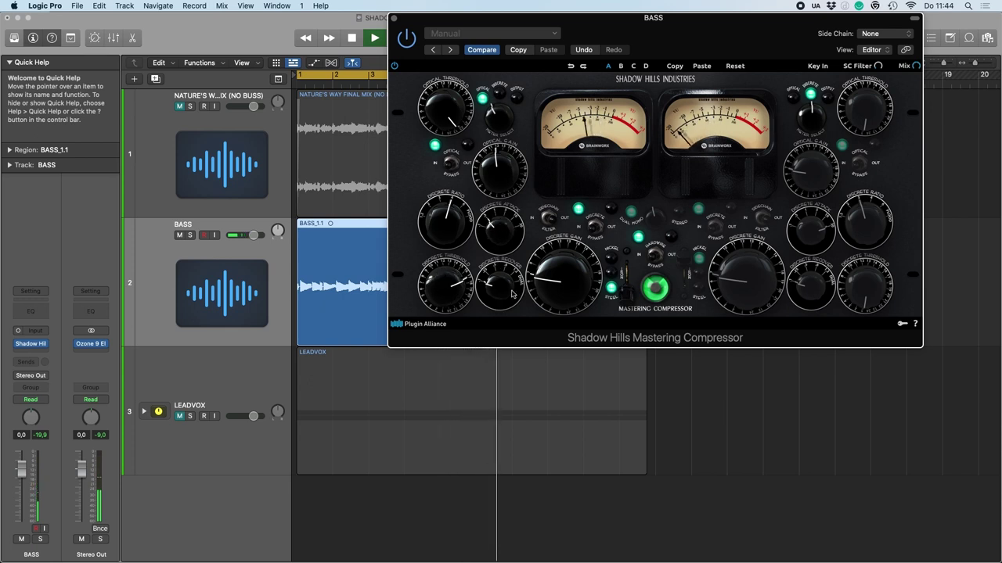
drag(565, 270, 568, 249)
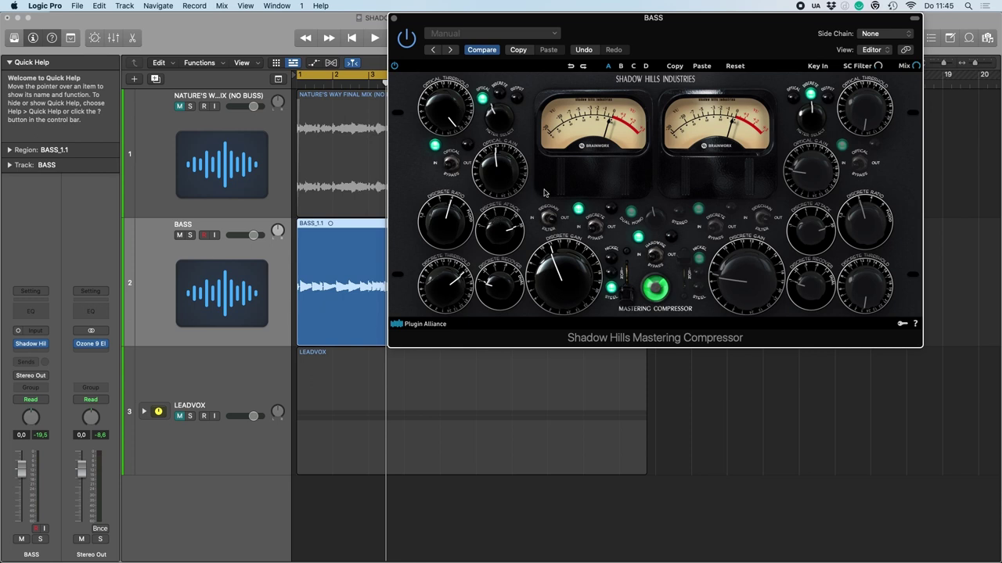
Step: Replay the bass to audition the discrete recovery setting and compare the discrete section out and in, leaving it in
key(space)
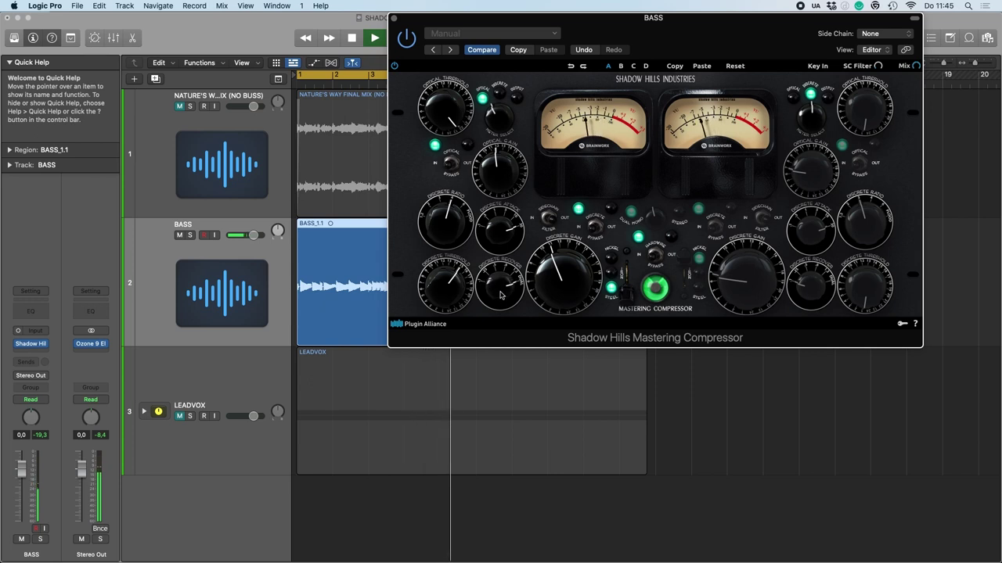
drag(501, 294, 512, 400)
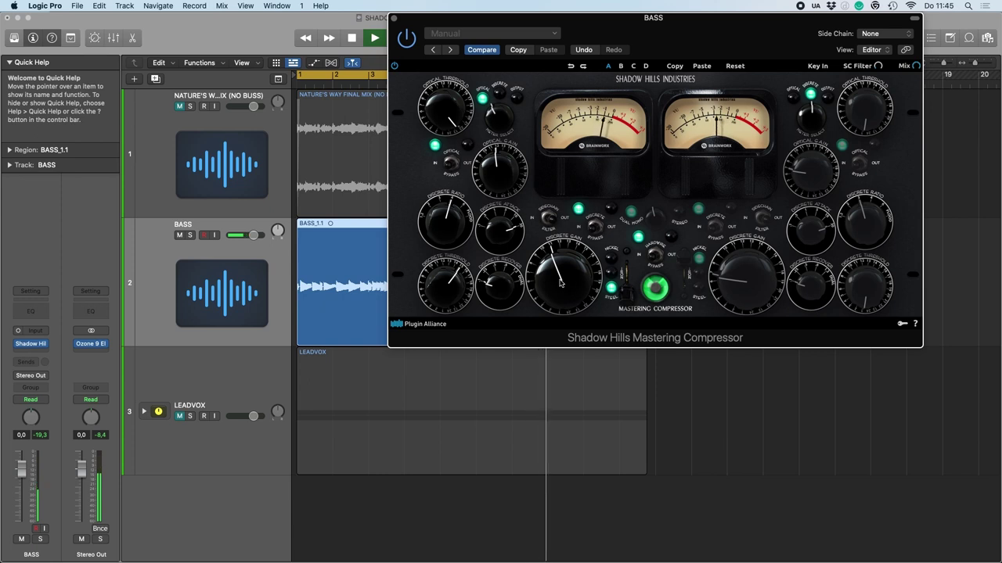
click(611, 209)
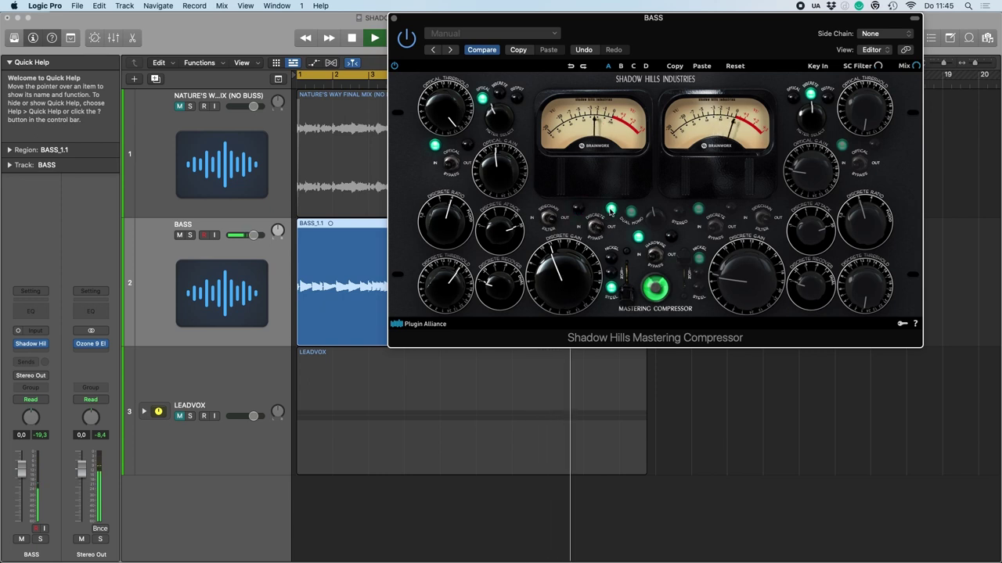
click(577, 209)
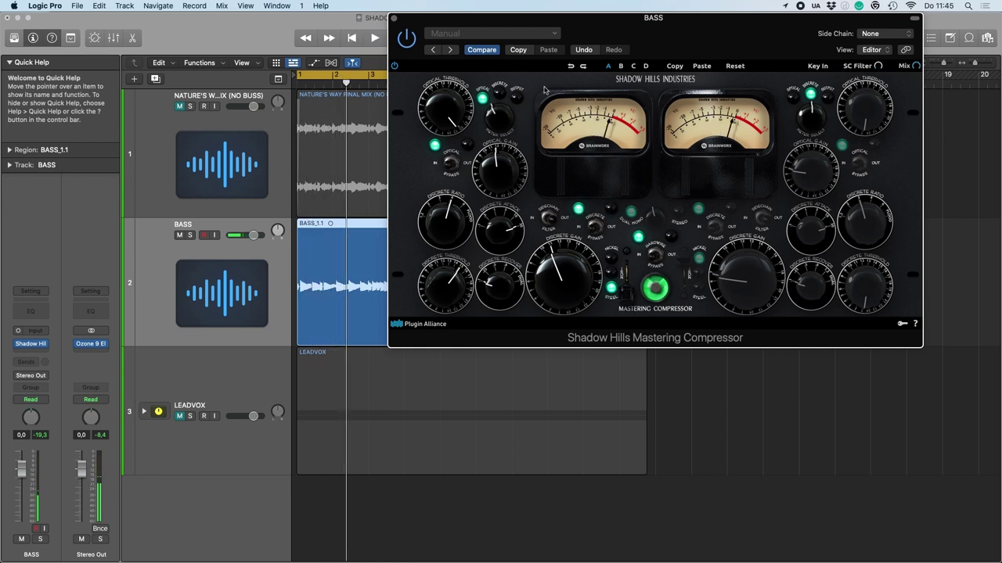
Step: Close the bass compressor, mute the BASS track, and unmute and select the LEADVOX track
click(394, 18)
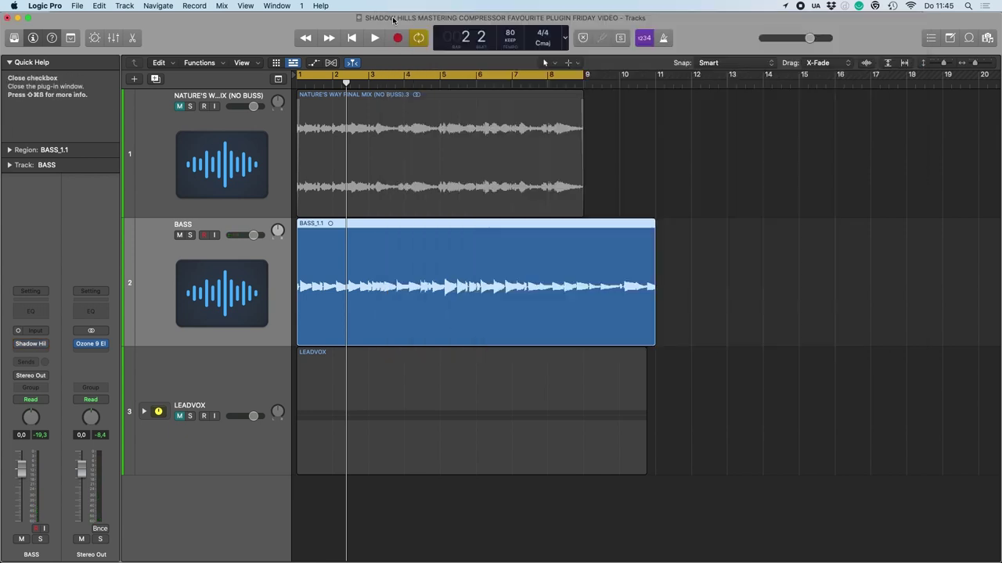
click(179, 235)
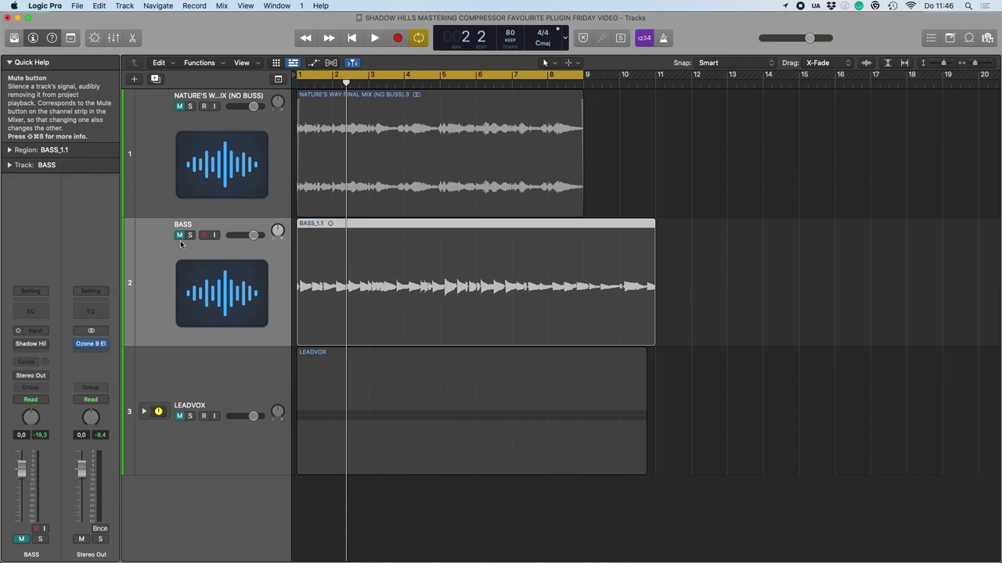
click(180, 416)
click(198, 446)
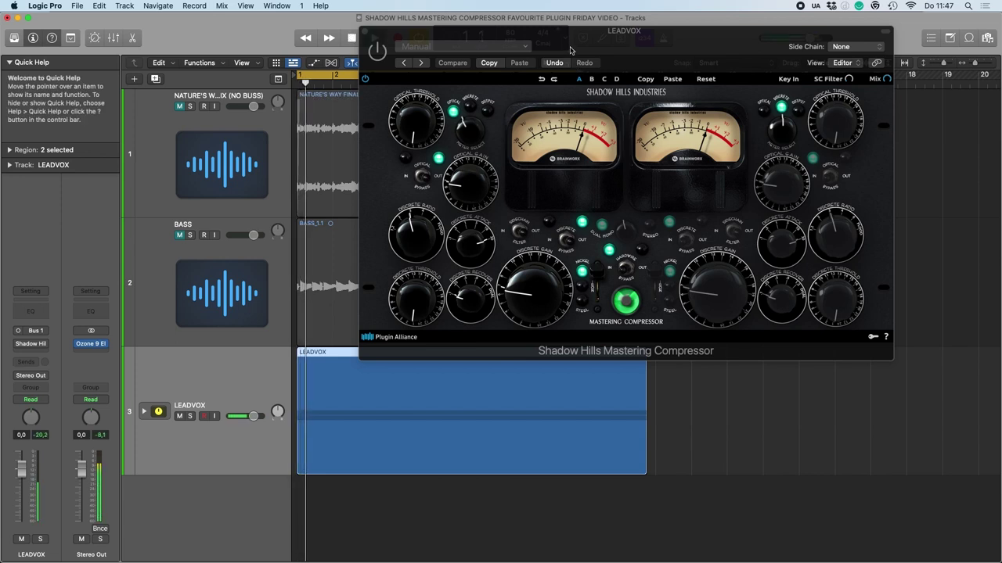
Step: Switch on the Shadow Hills compressor on the LEADVOX track while the vocals play
drag(571, 41, 542, 75)
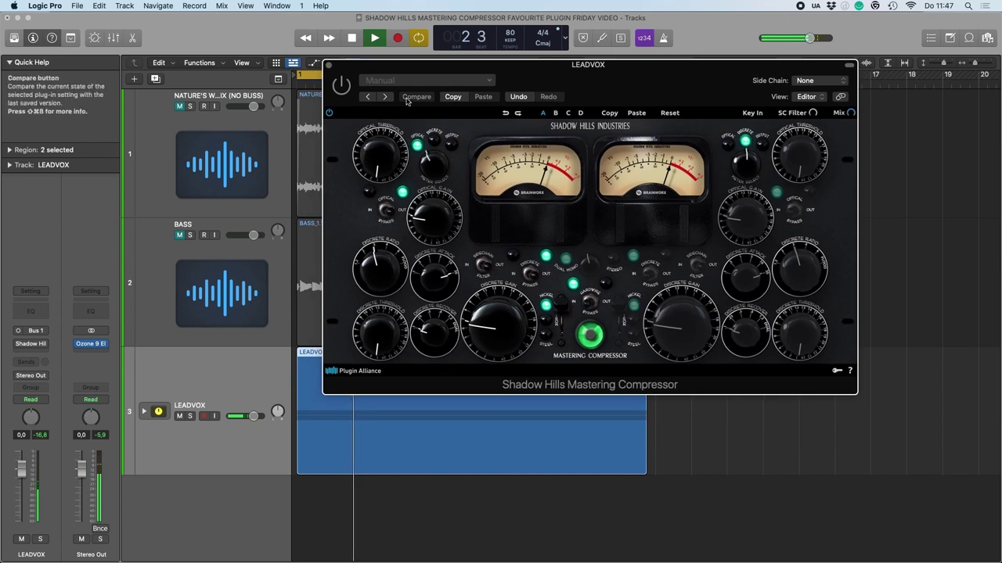
click(341, 86)
drag(634, 86, 626, 82)
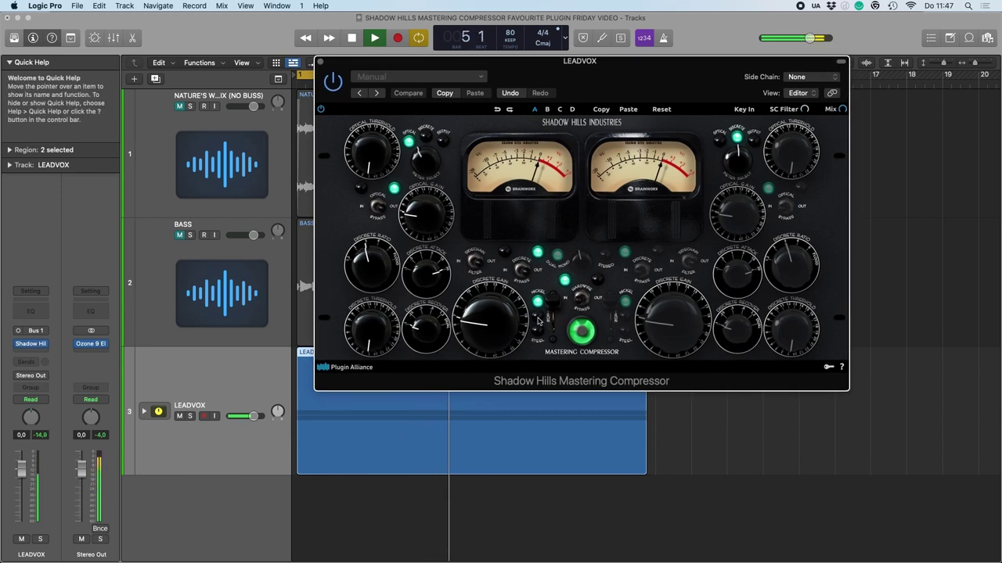
Step: Audition the nickel, iron and steel transformers on the lead vocals, and stop playback with steel selected
click(539, 319)
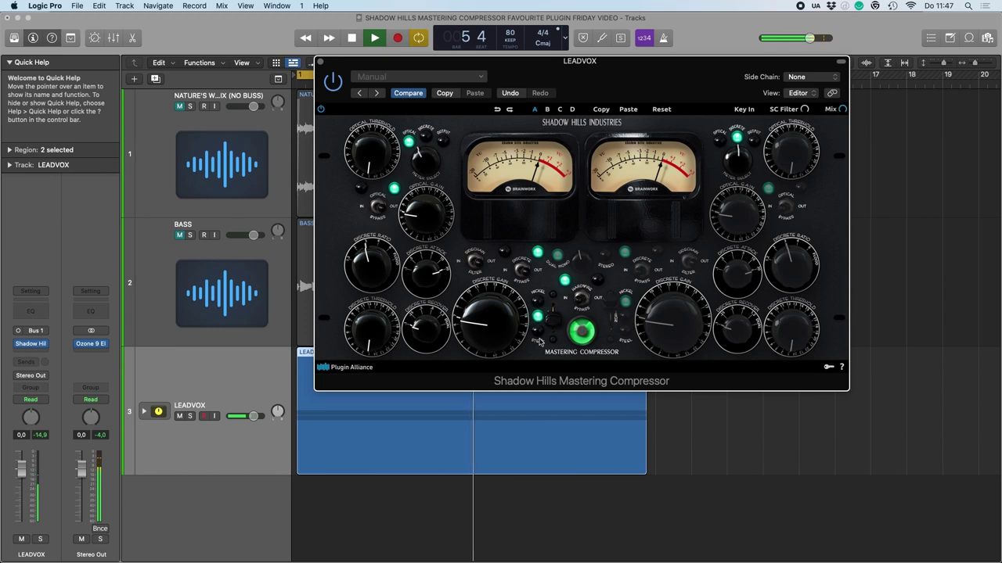
click(538, 334)
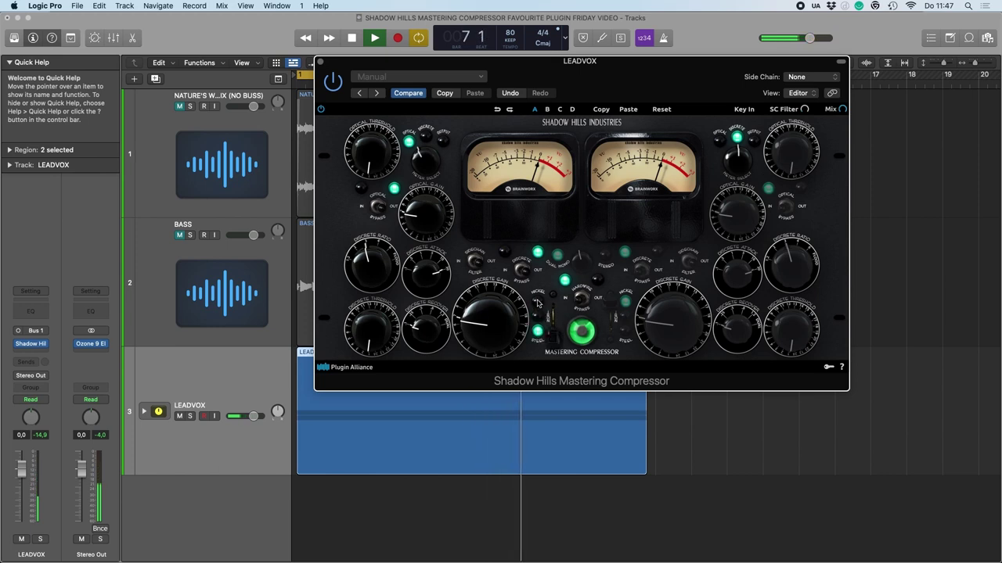
click(537, 303)
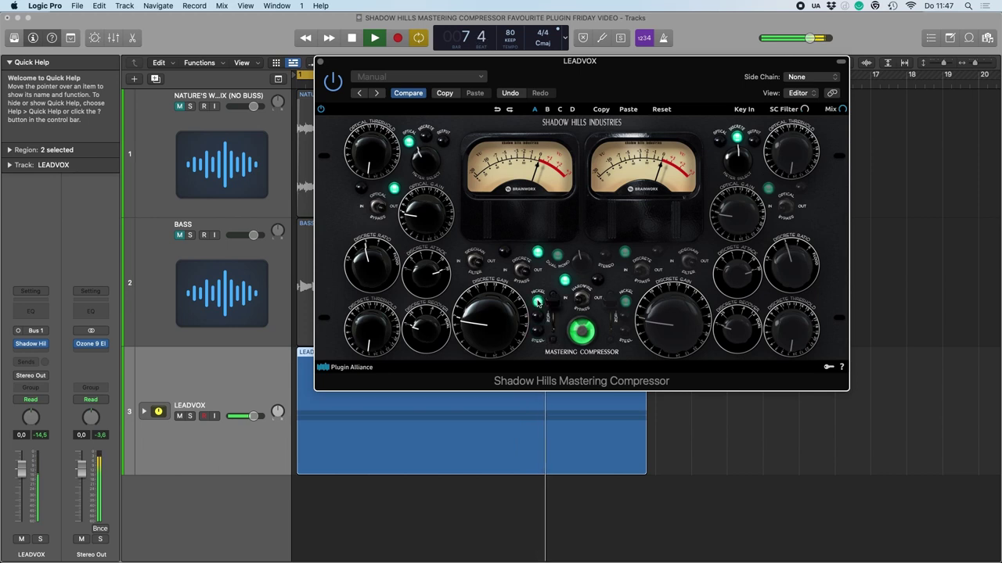
click(538, 318)
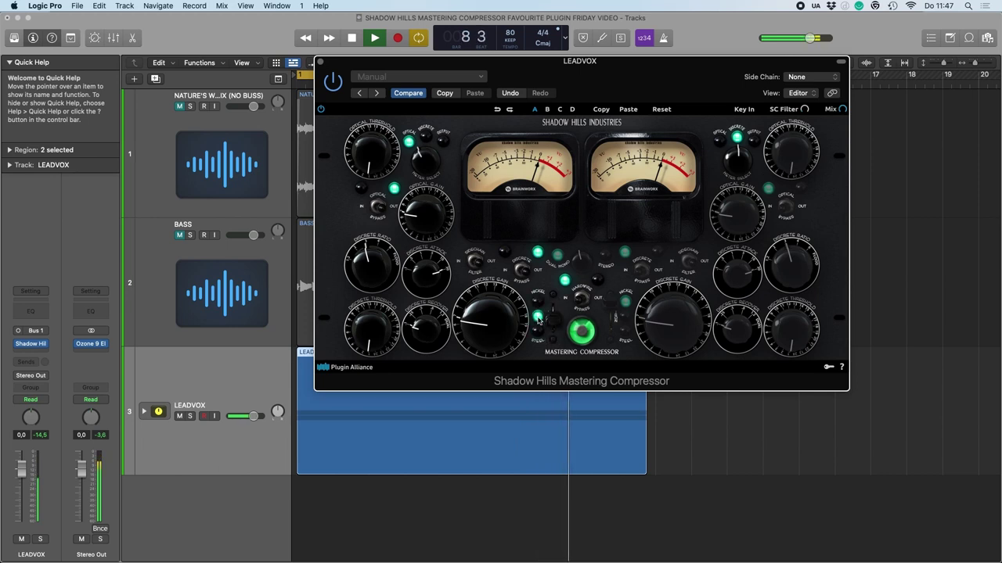
click(538, 317)
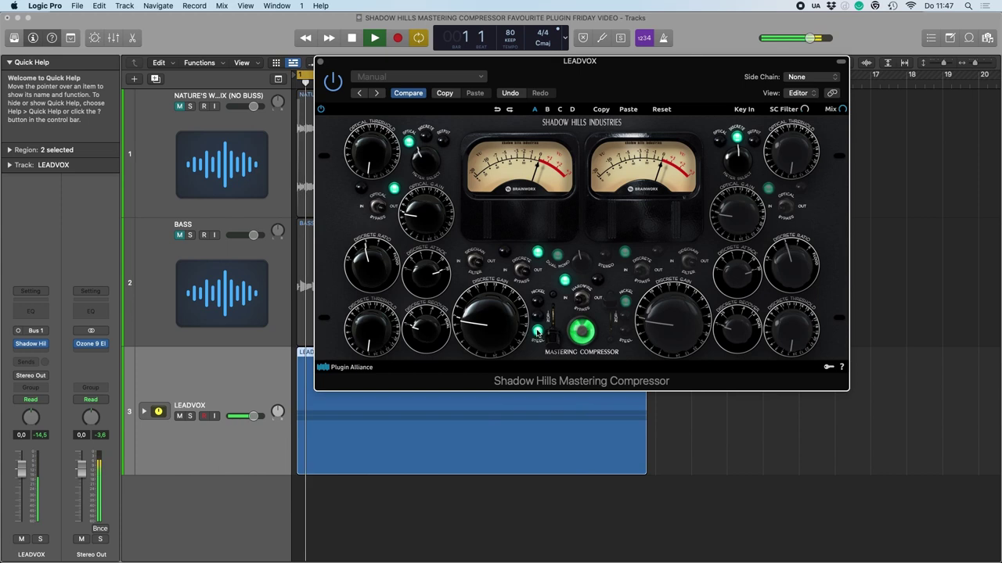
click(539, 321)
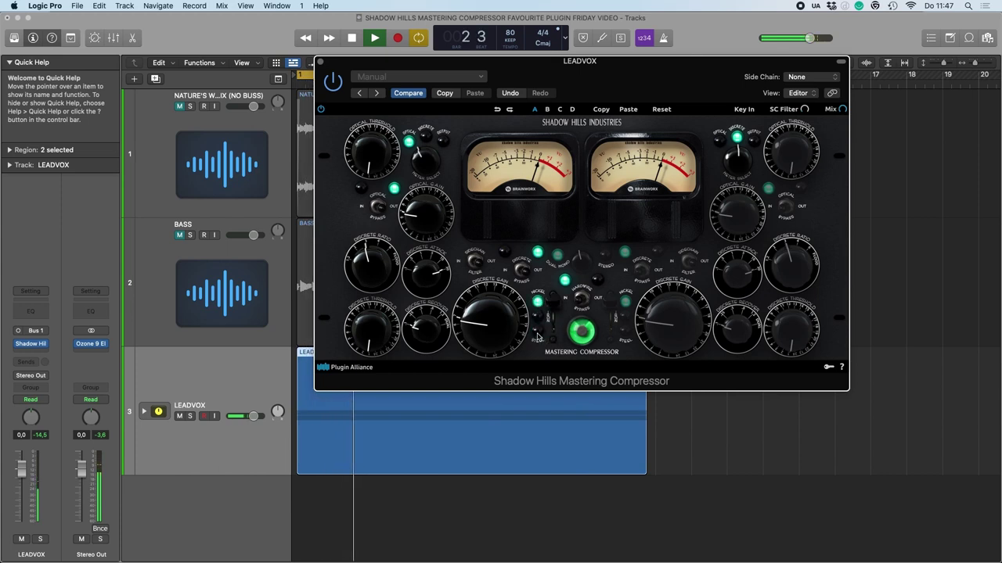
click(539, 335)
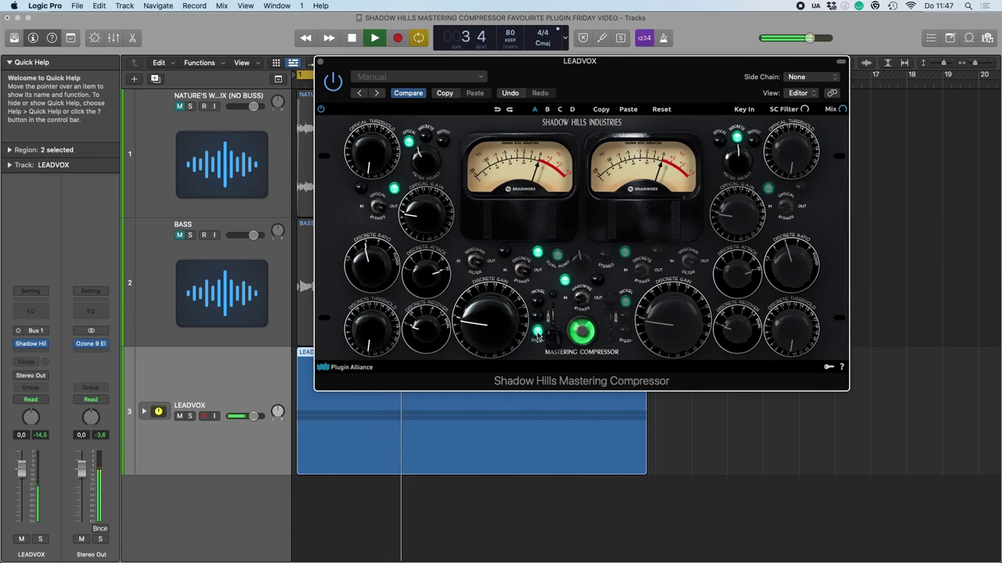
key(space)
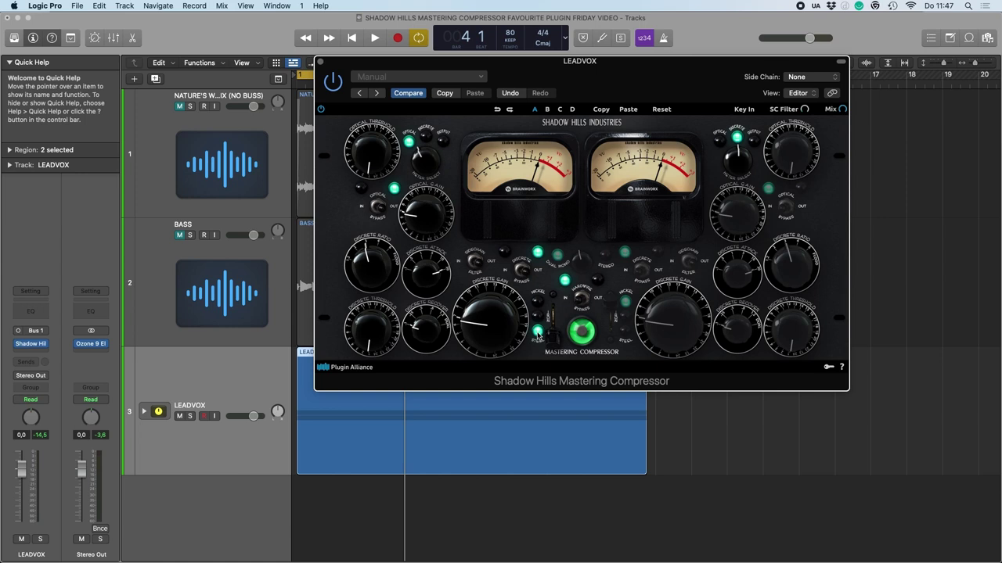
Step: Replay the lead vocals to compare the nickel and steel transformers, stopping playback with steel selected
key(space)
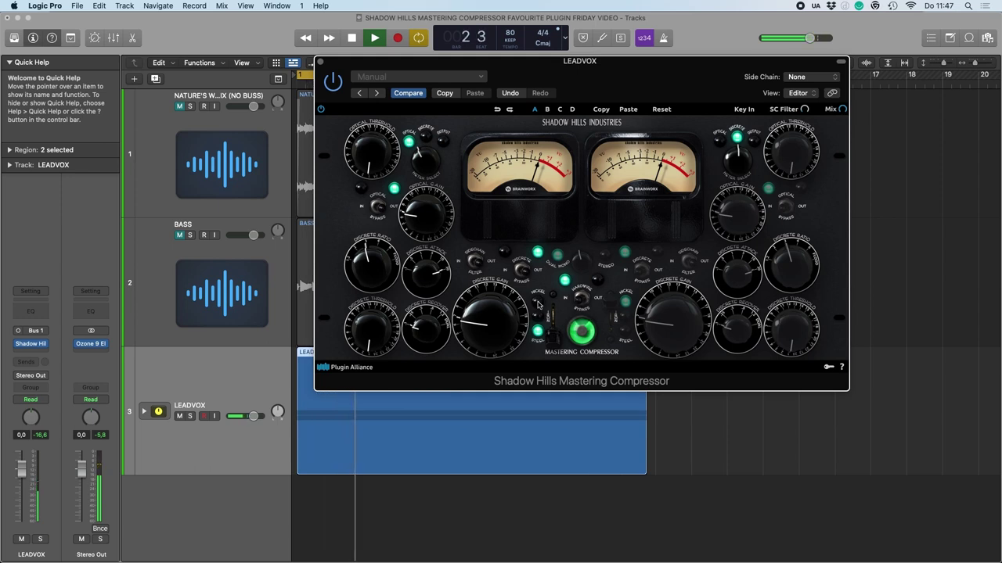
click(537, 305)
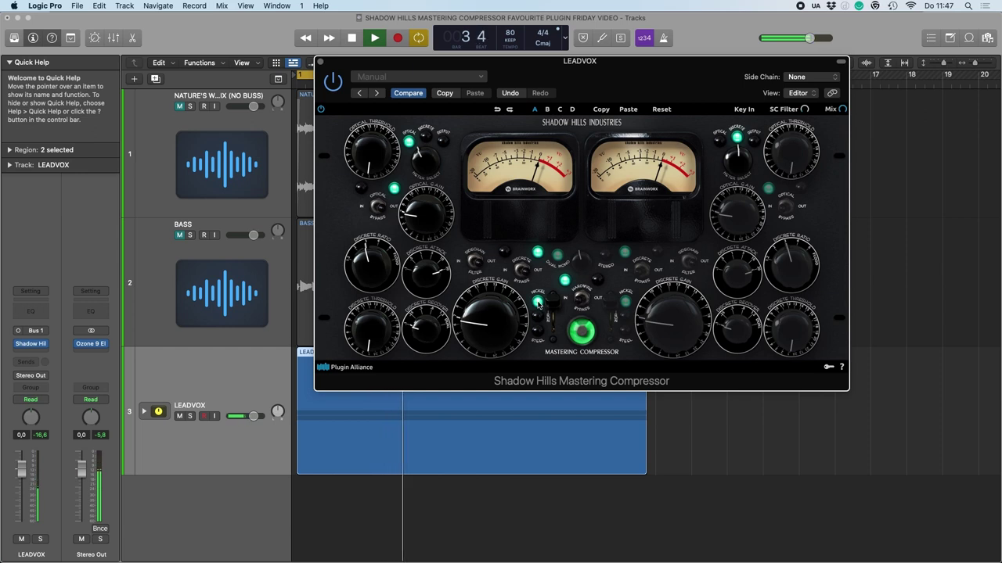
click(538, 334)
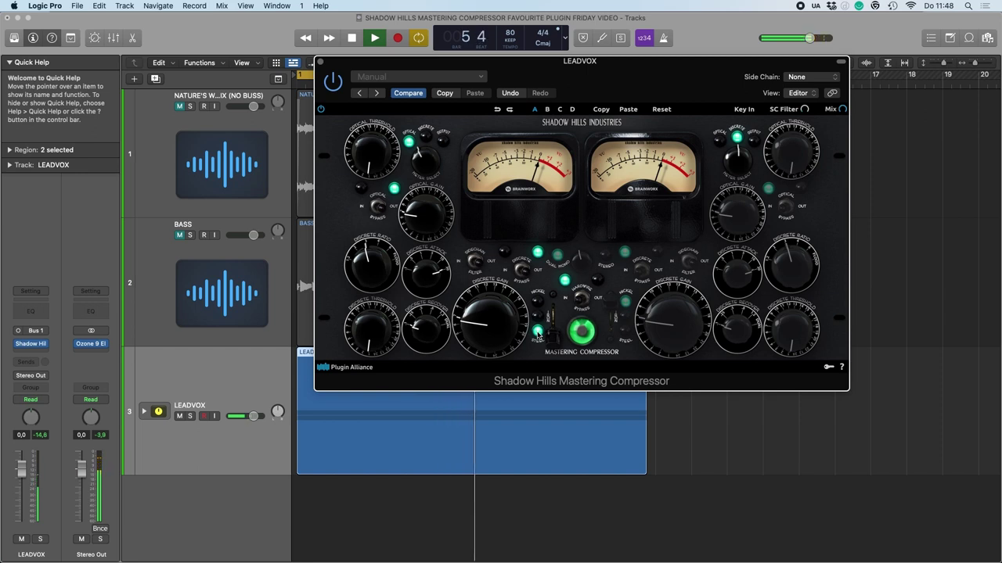
key(space)
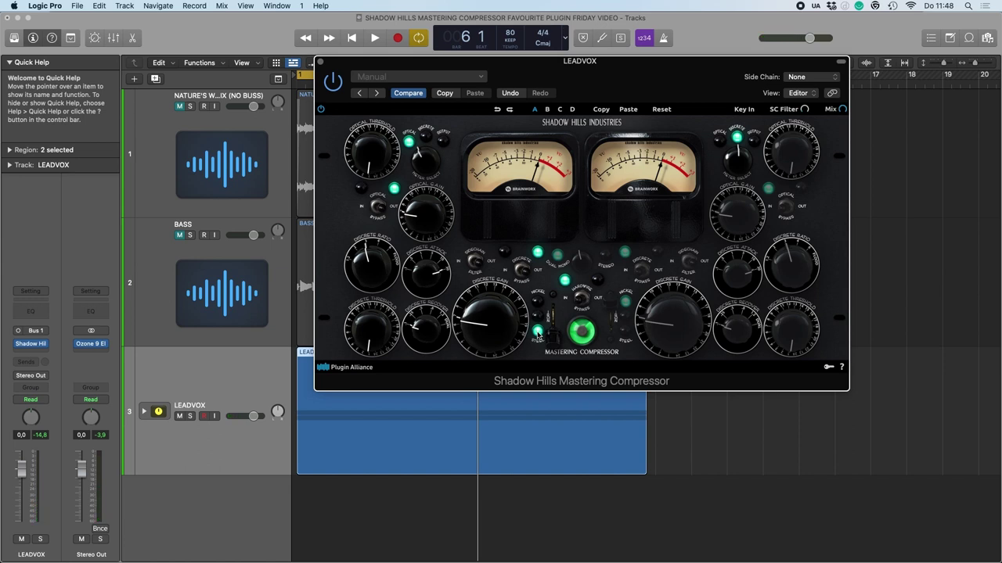
Step: Play the vocals with the optical section in while adjusting its threshold and raising the optical gain
drag(554, 72, 570, 50)
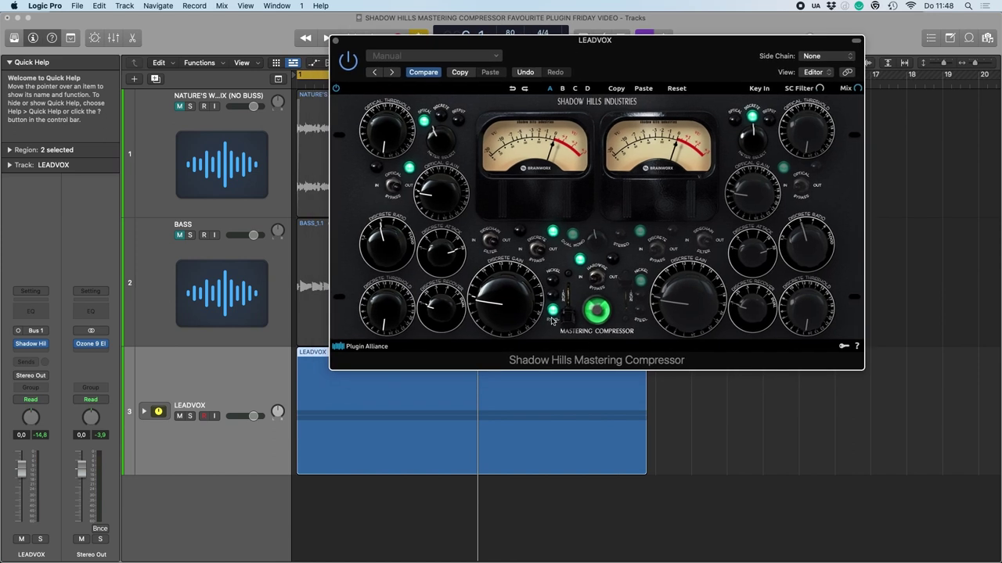
drag(533, 48, 594, 42)
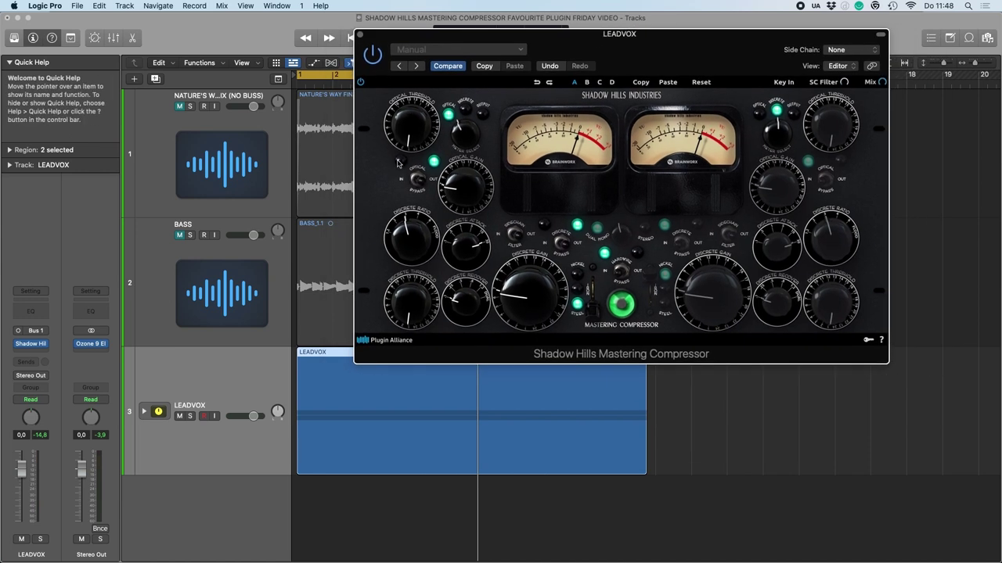
key(space)
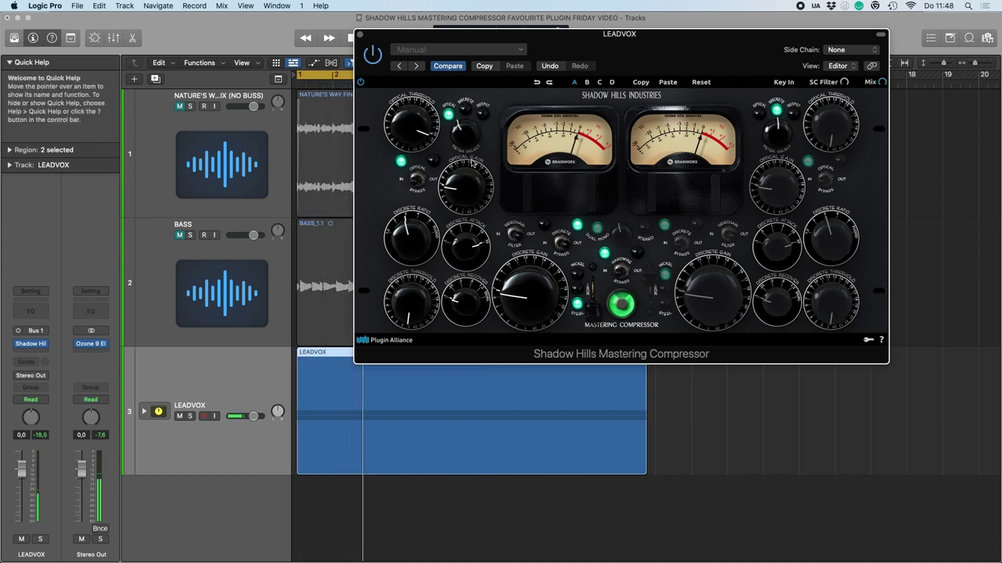
drag(413, 130, 446, 170)
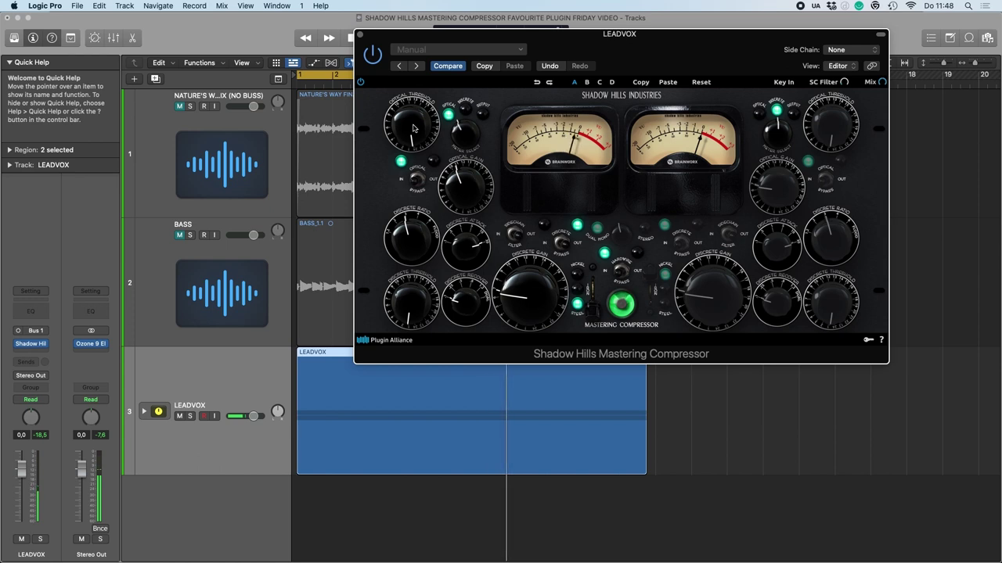
Step: Compare the optical section out and in, and adjust the optical gain upward to compensate the vocal level
click(417, 182)
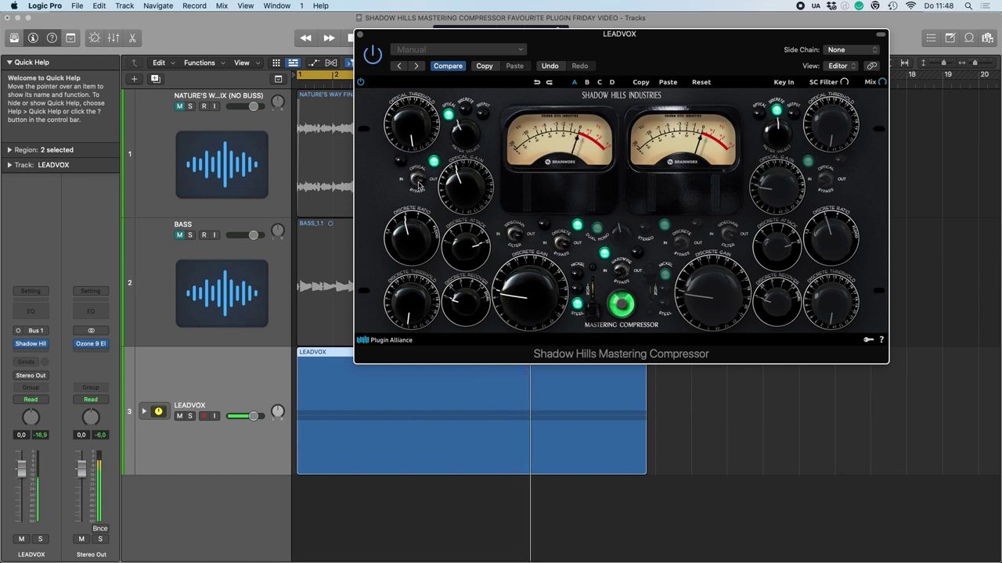
click(417, 181)
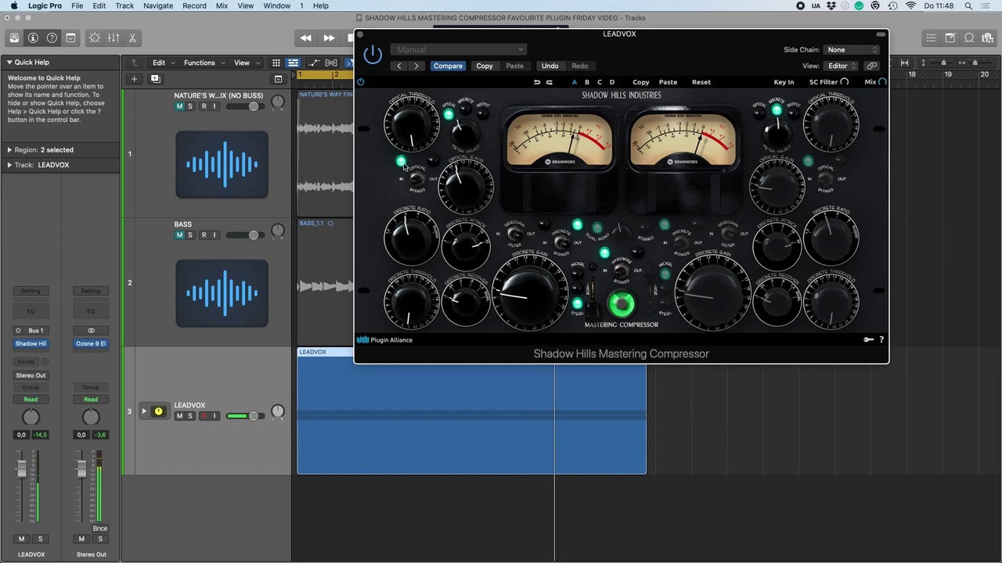
drag(456, 165, 458, 138)
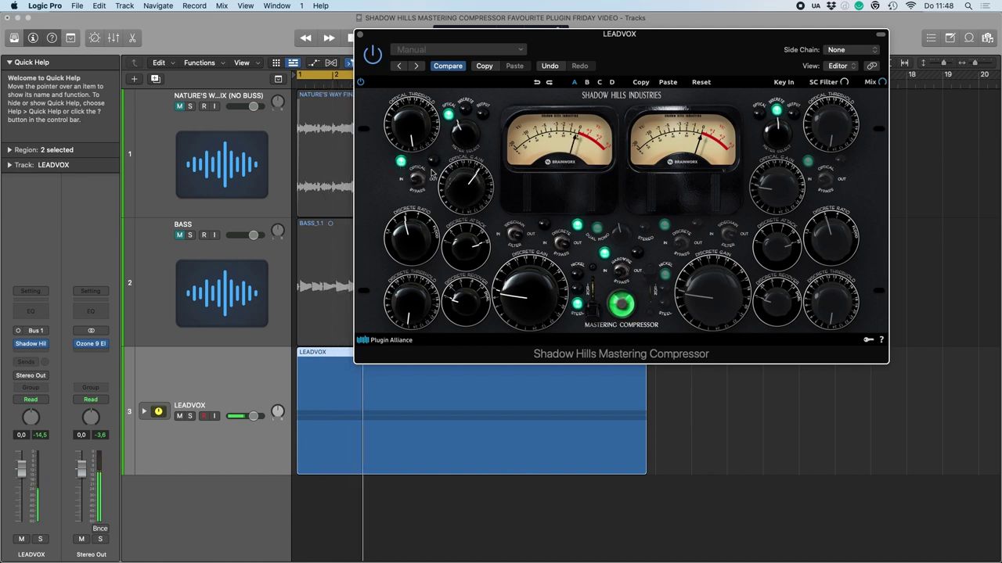
drag(469, 187, 470, 192)
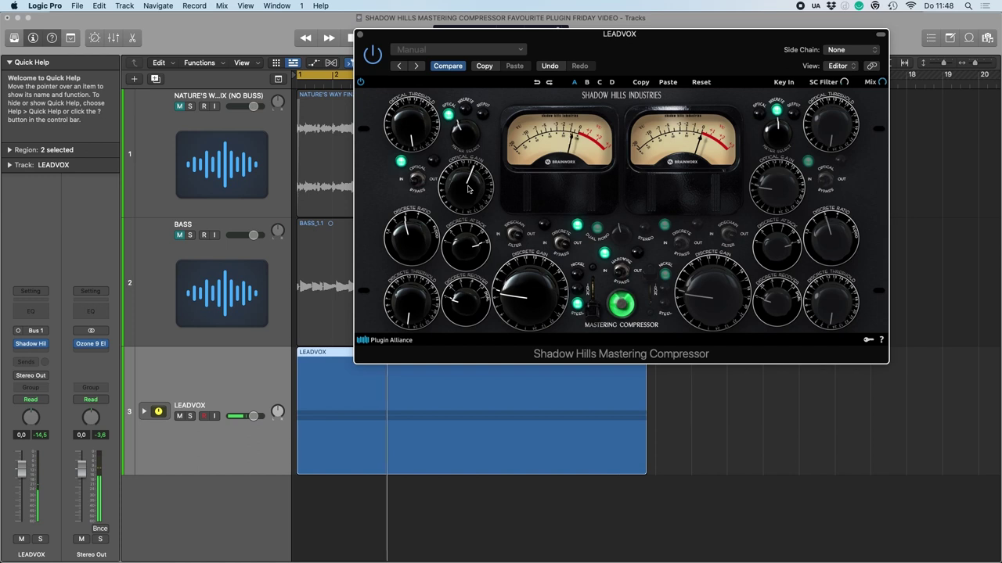
Step: Compare the optical section repeatedly out and in on the playing vocals at the adjusted gain
click(433, 162)
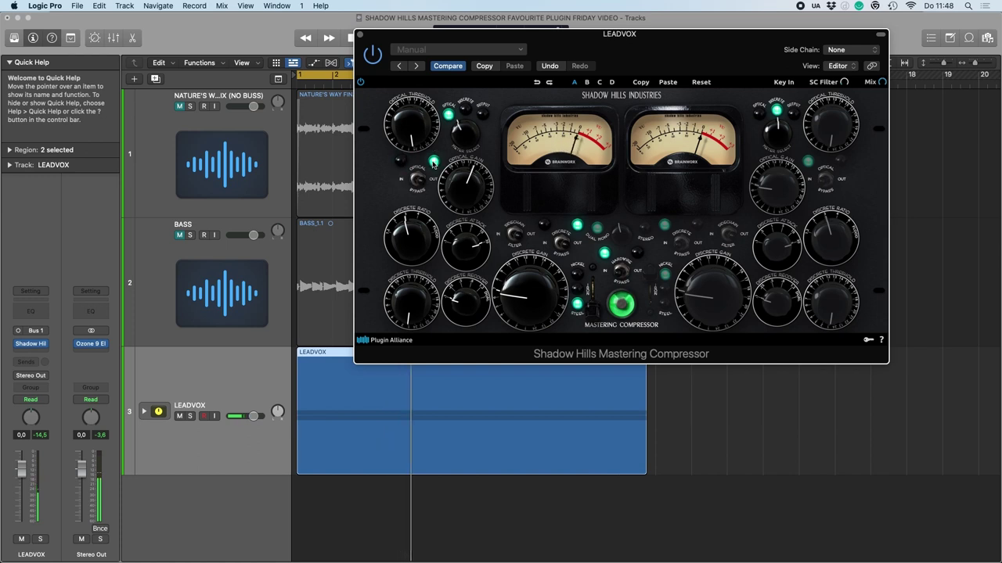
click(434, 162)
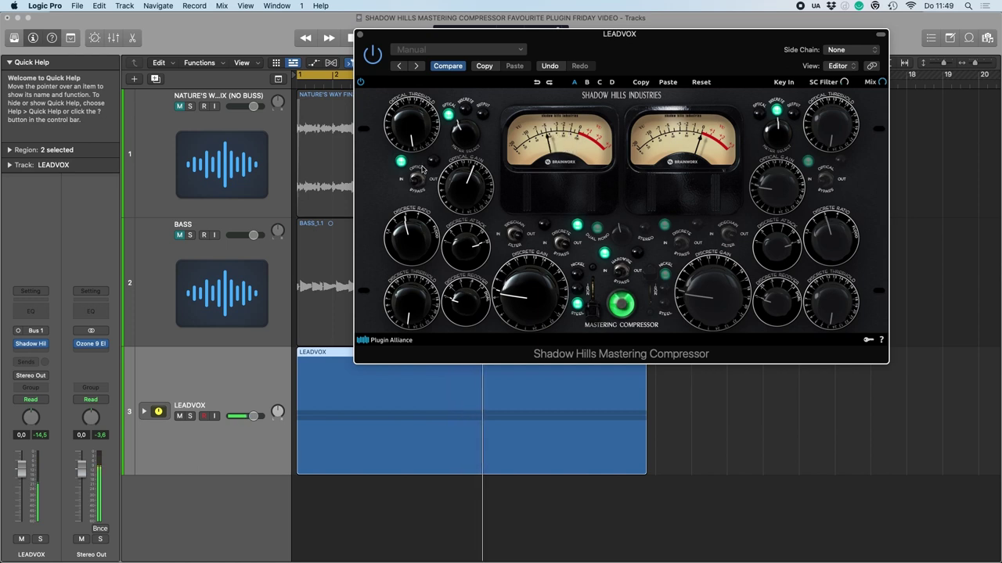
click(434, 162)
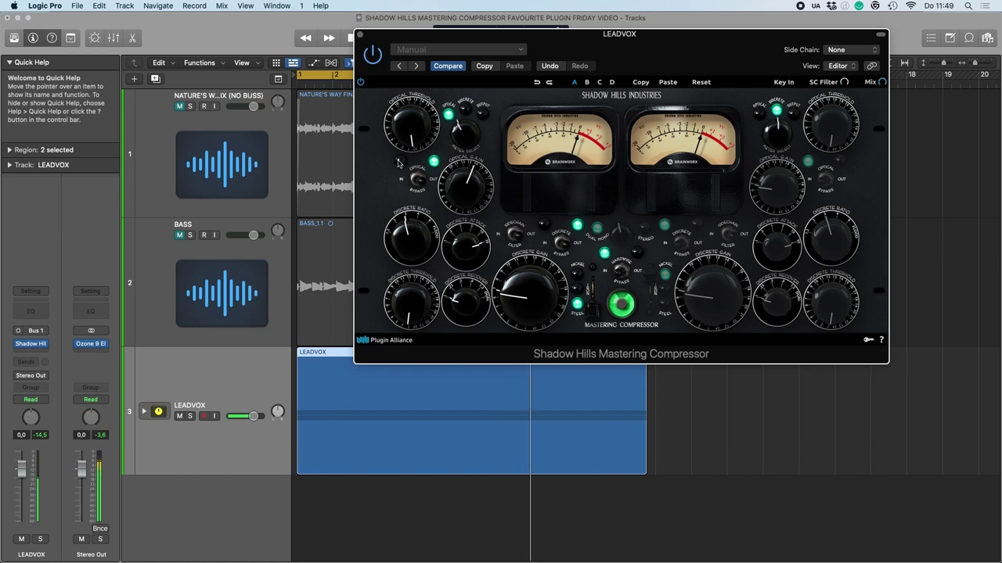
click(399, 162)
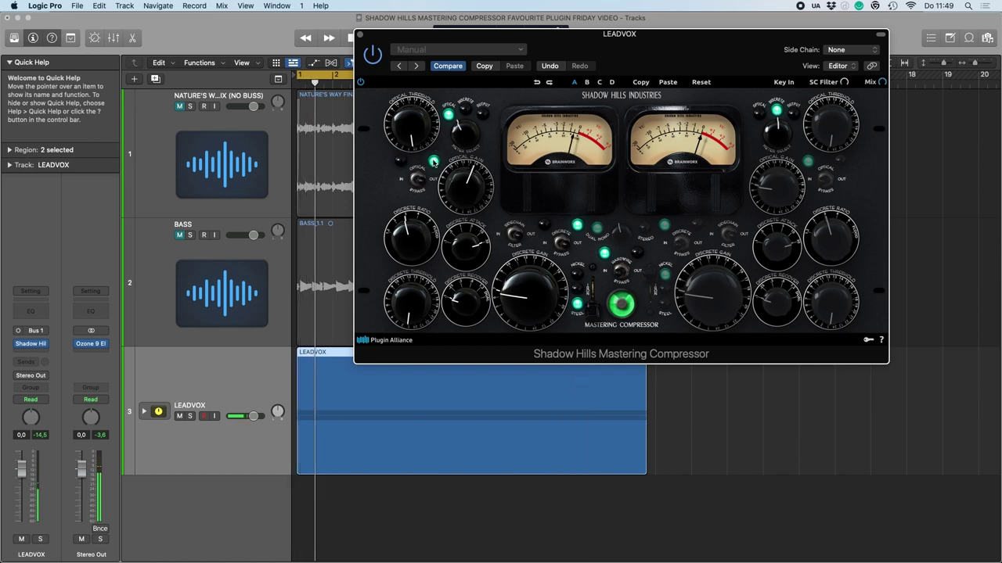
click(399, 162)
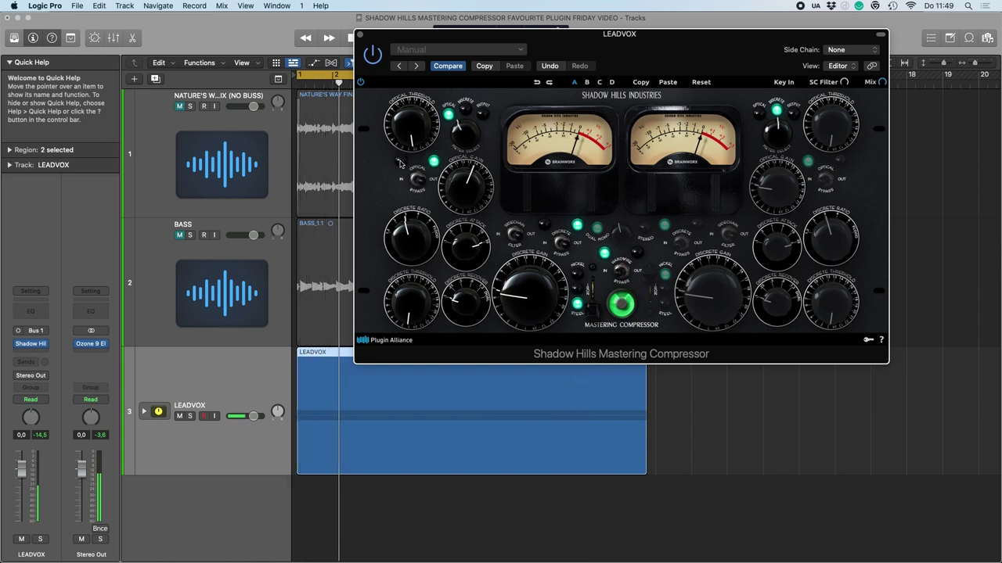
click(432, 163)
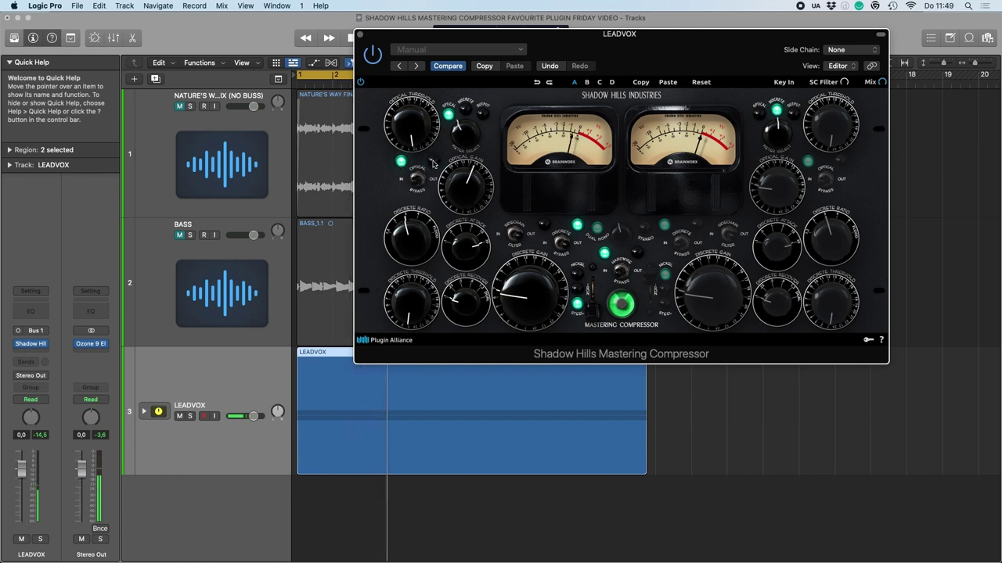
Step: Raise the optical gain slightly, compare the optical section out and in, and stop playback with it in
drag(460, 187, 462, 181)
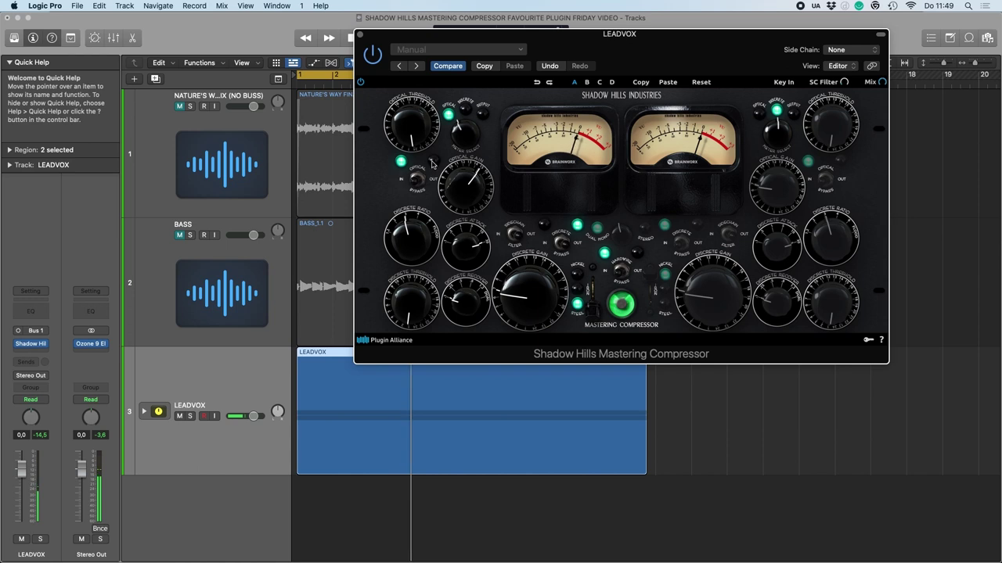
click(400, 163)
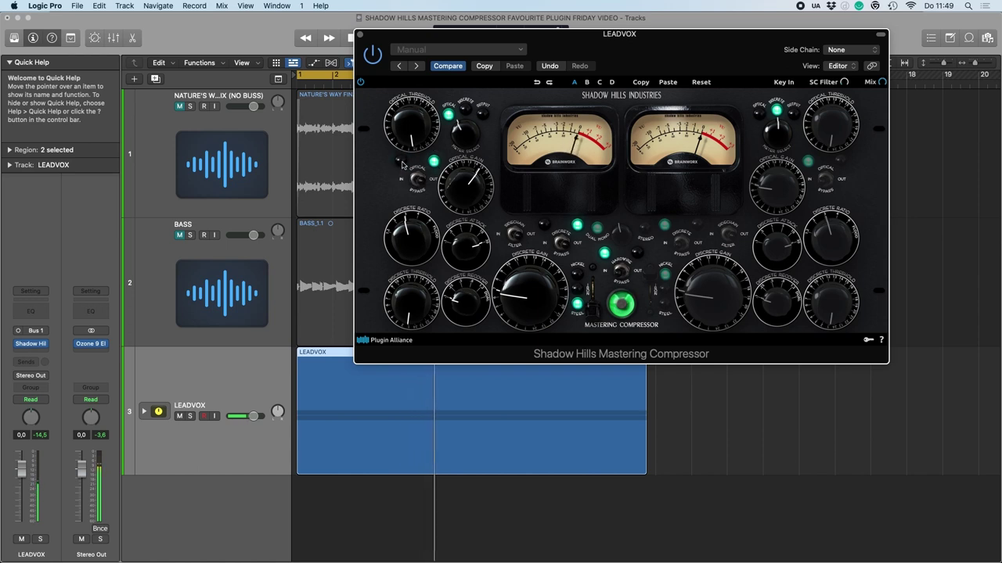
click(426, 162)
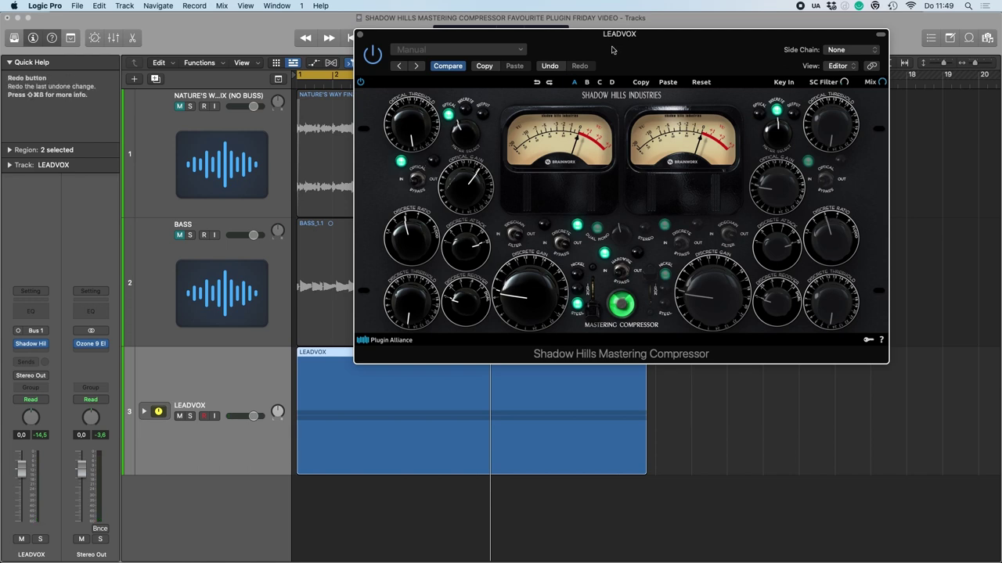
drag(592, 47, 571, 53)
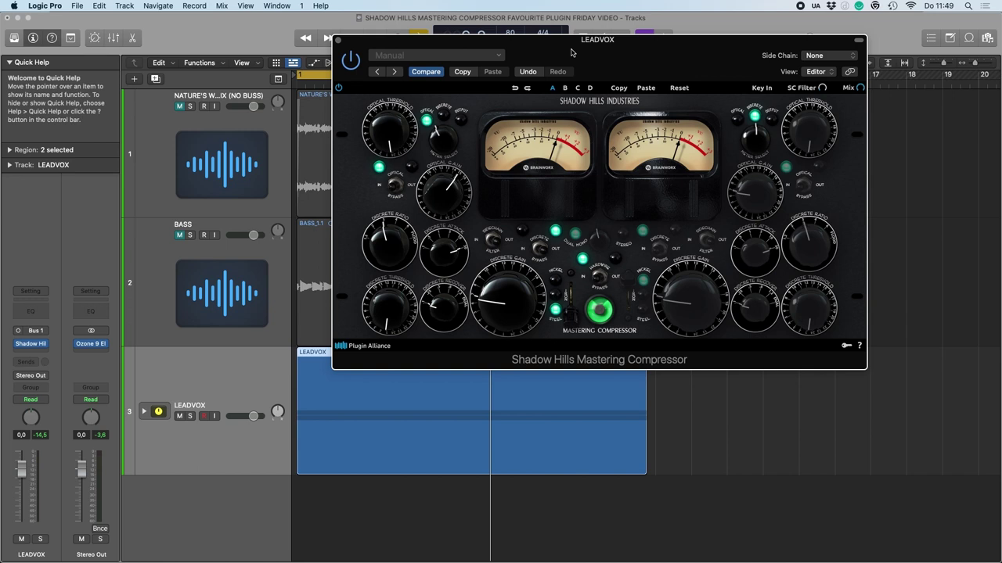
drag(572, 52, 558, 69)
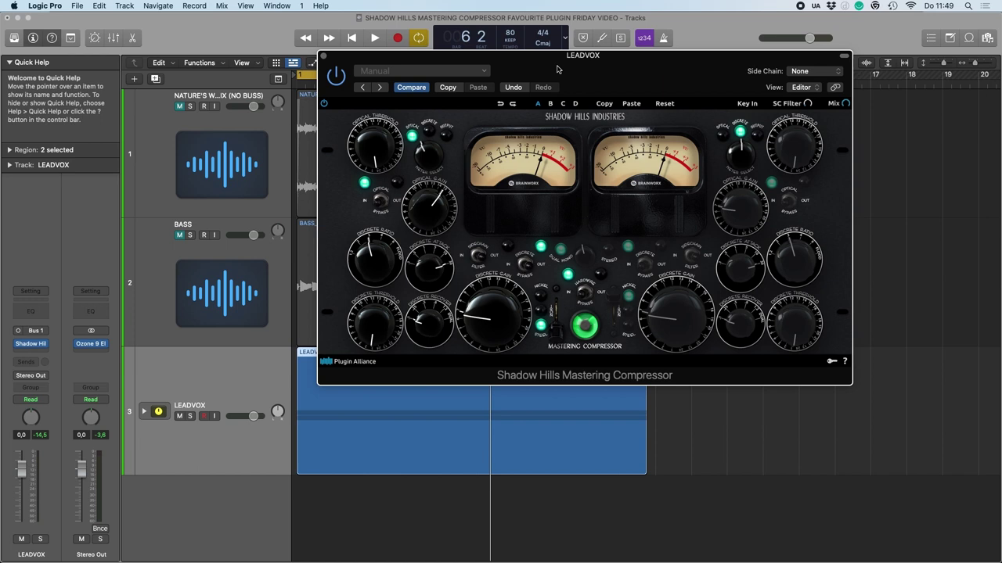
drag(540, 66, 538, 63)
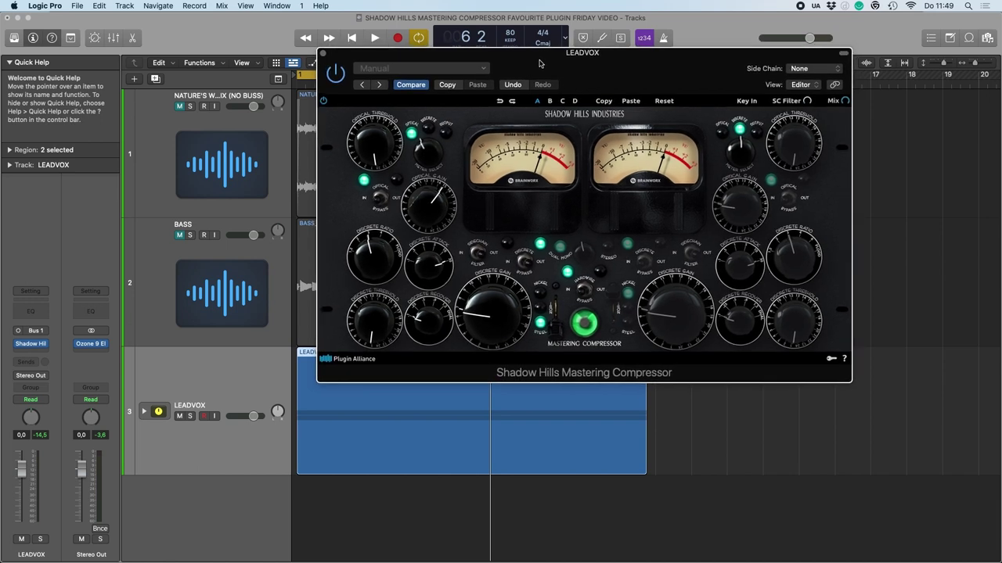
drag(539, 64, 533, 69)
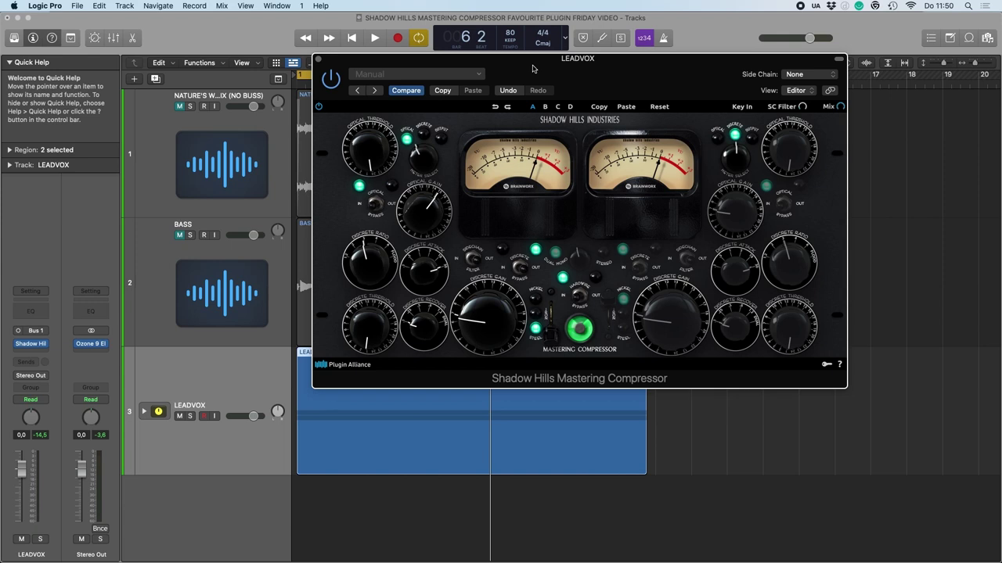
Step: Switch the compressor's transformer to Nickel and play a short passage of the lead vocals through it
drag(533, 69, 524, 71)
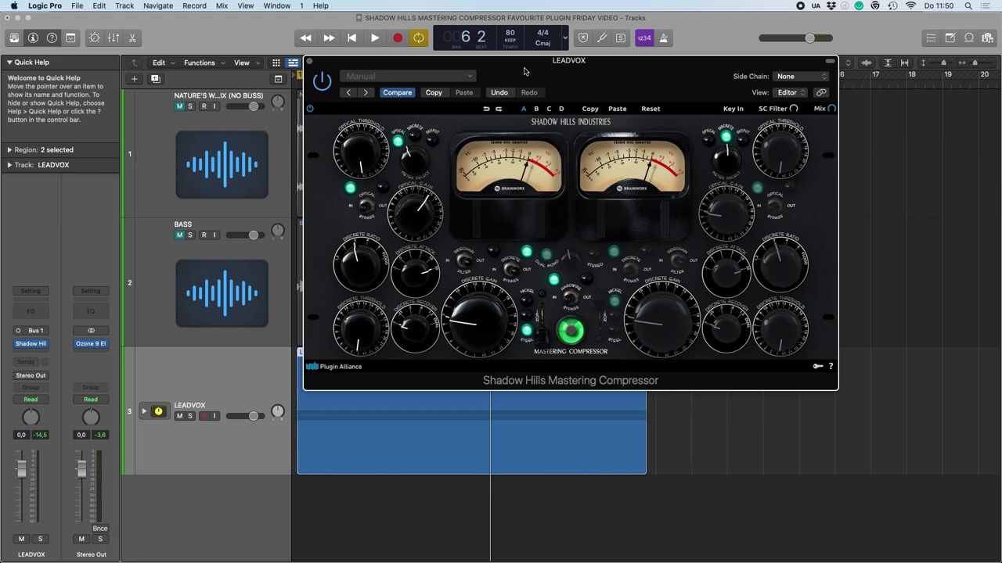
drag(524, 71, 528, 68)
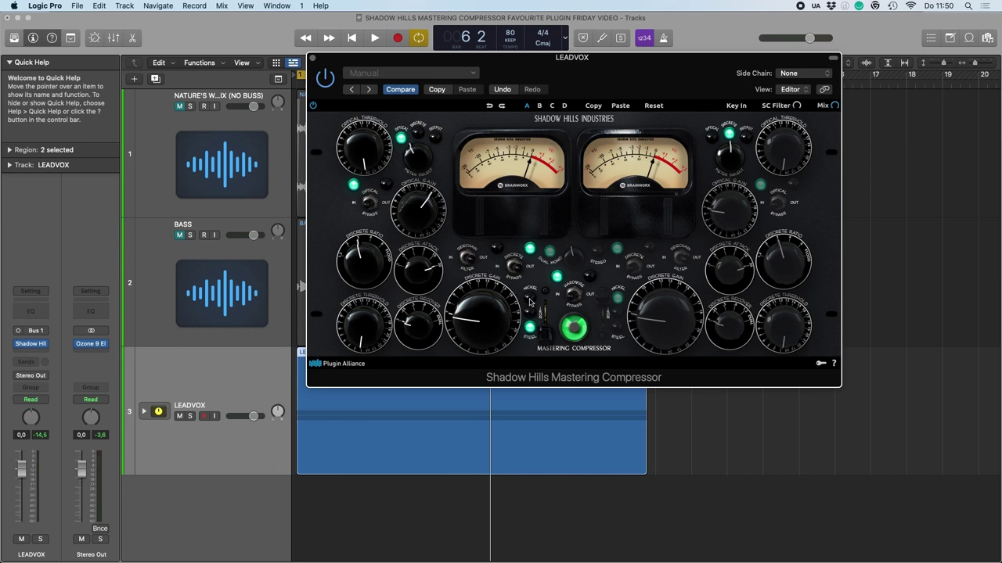
click(530, 302)
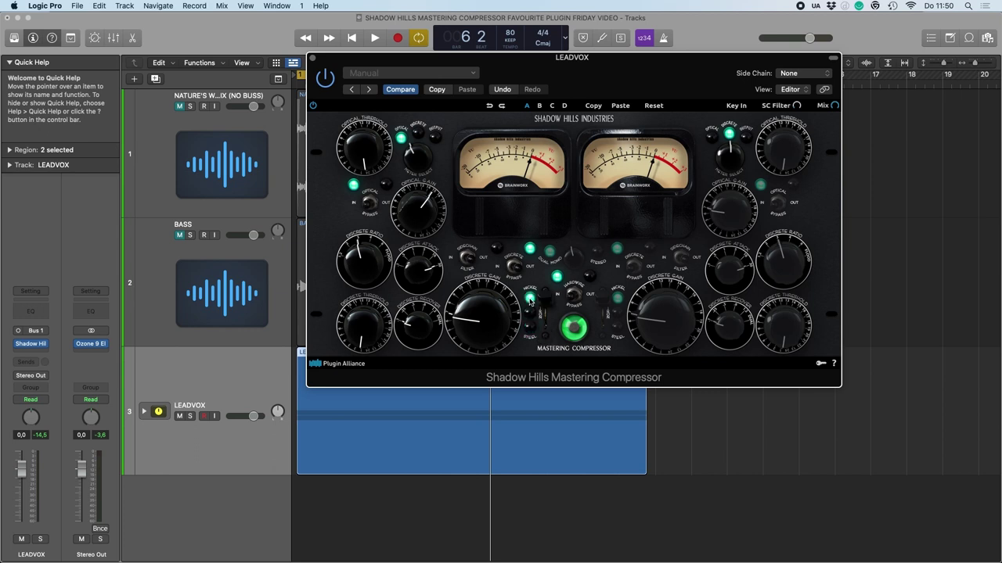
key(space)
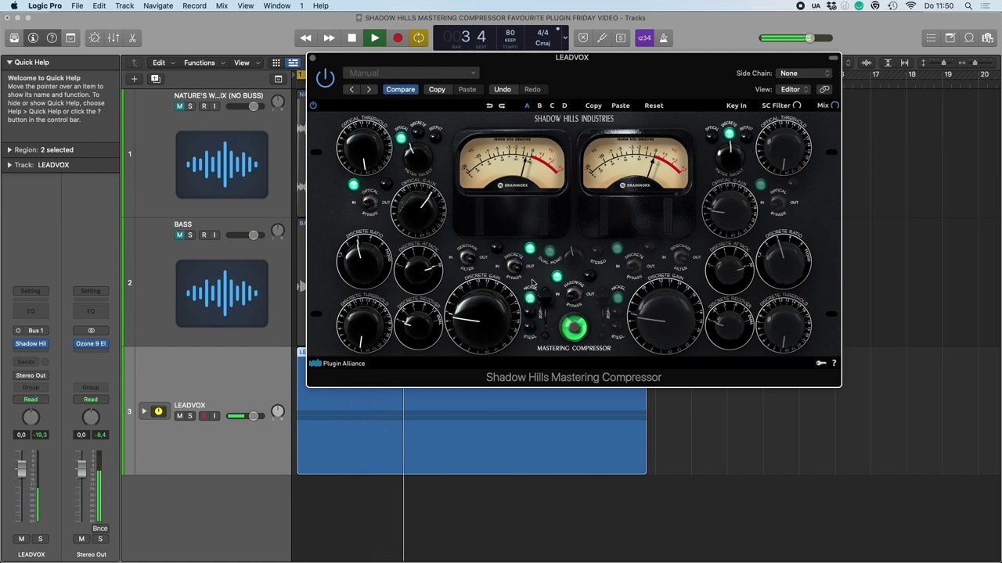
key(space)
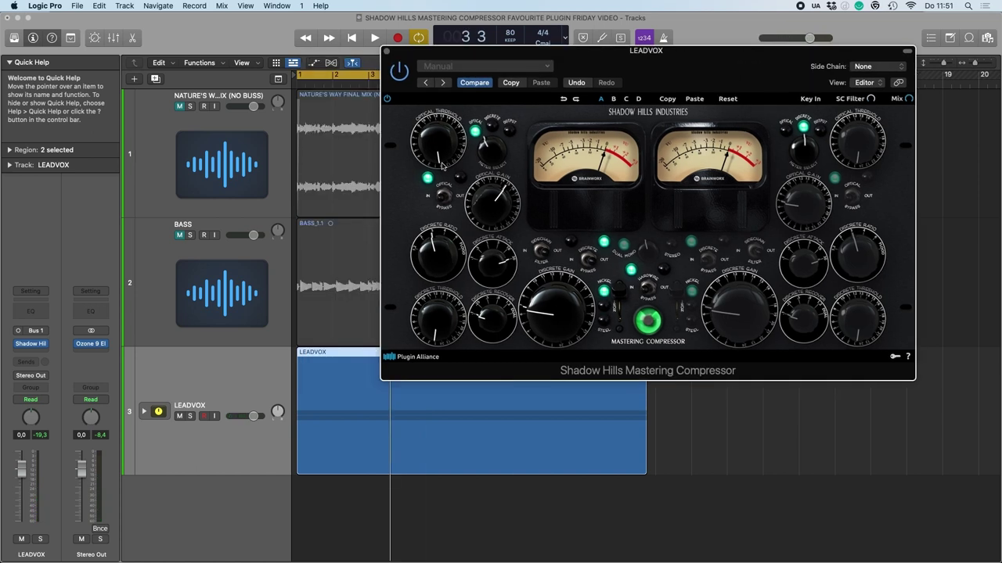
Step: Play the lead vocals, adjust the discrete threshold, and switch the discrete section in alongside the optical section
drag(593, 205, 601, 189)
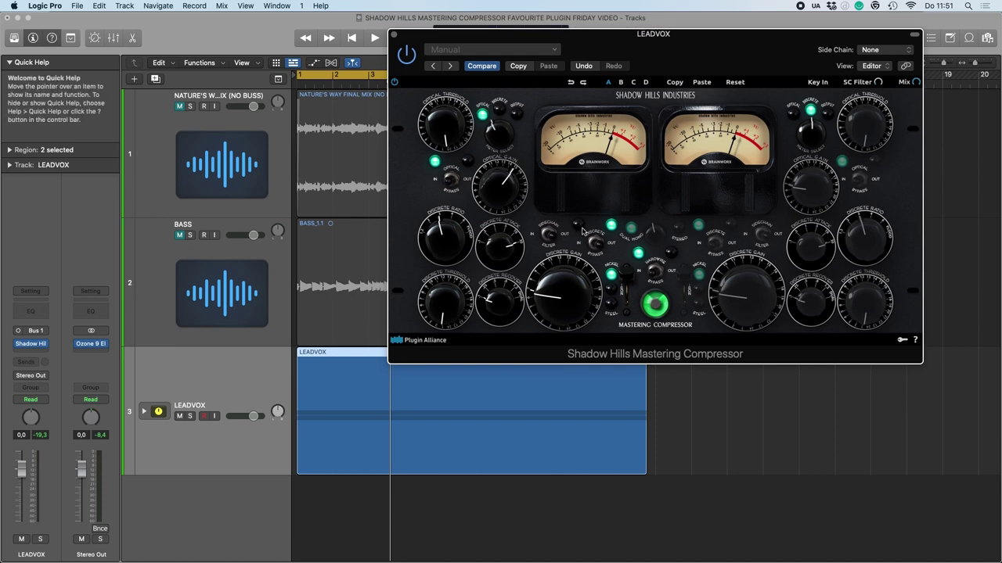
key(space)
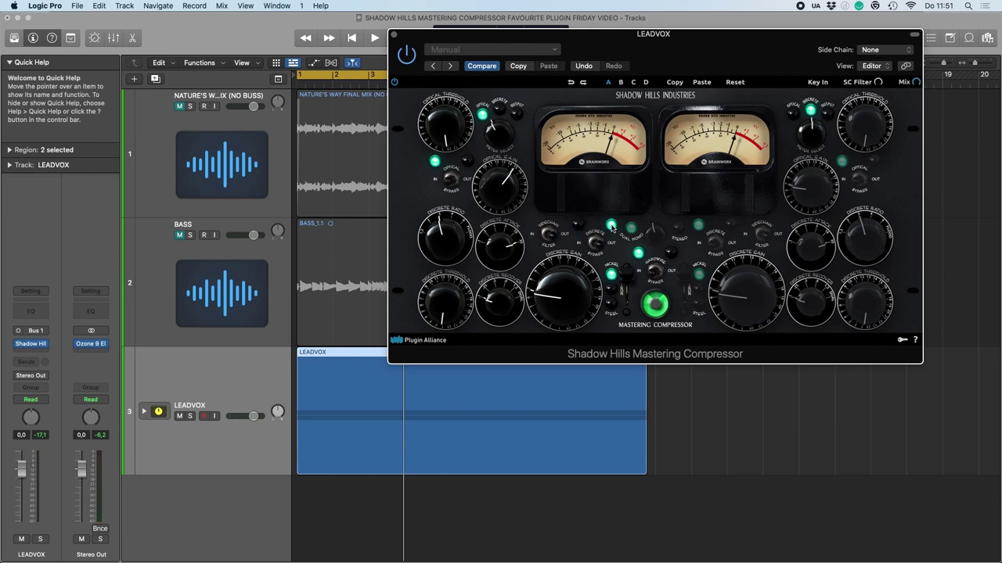
key(space)
drag(610, 33, 600, 22)
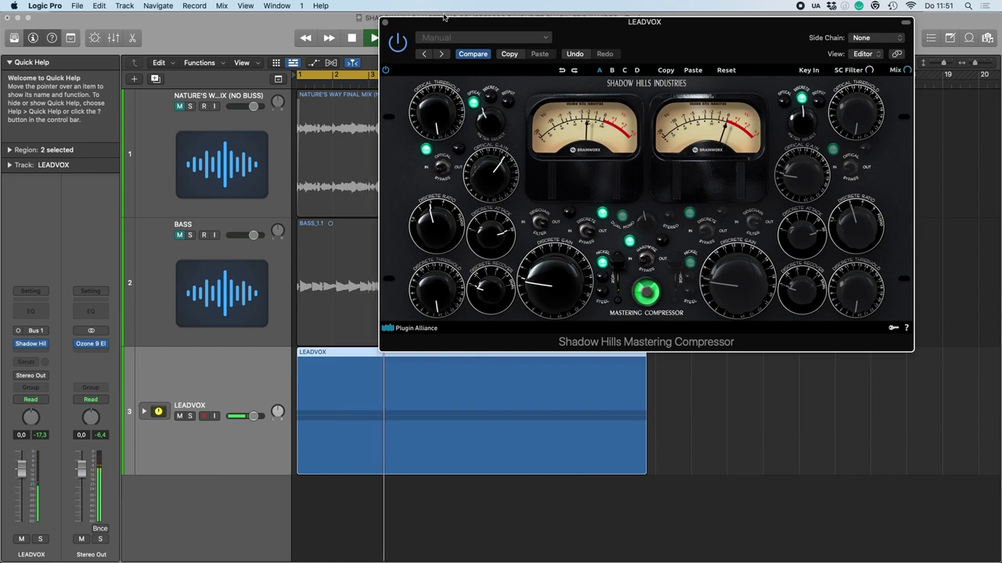
drag(451, 303, 431, 360)
click(569, 215)
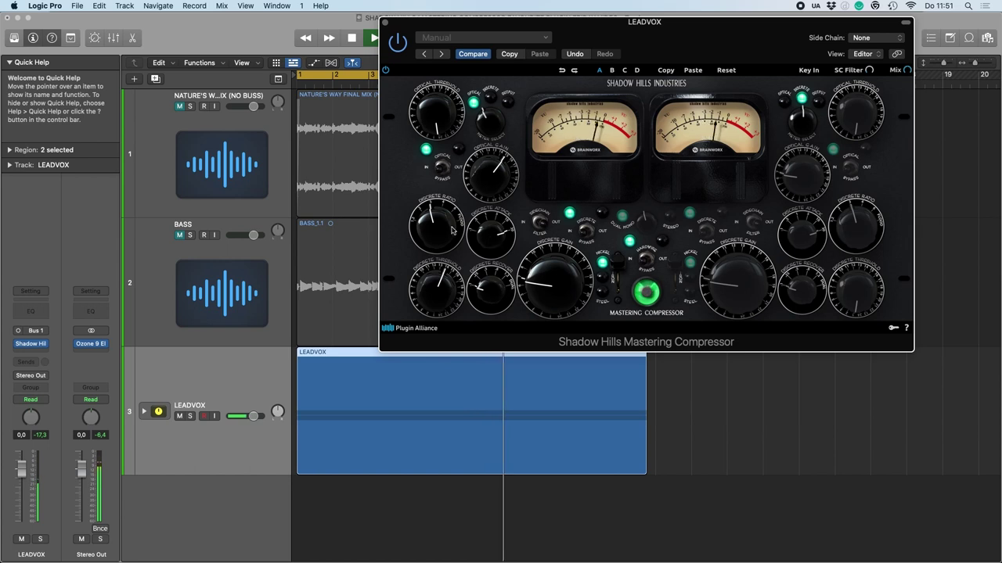
Step: Adjust the discrete ratio up and back down on the vocals while raising the discrete gain to compensate the level
drag(452, 230, 441, 225)
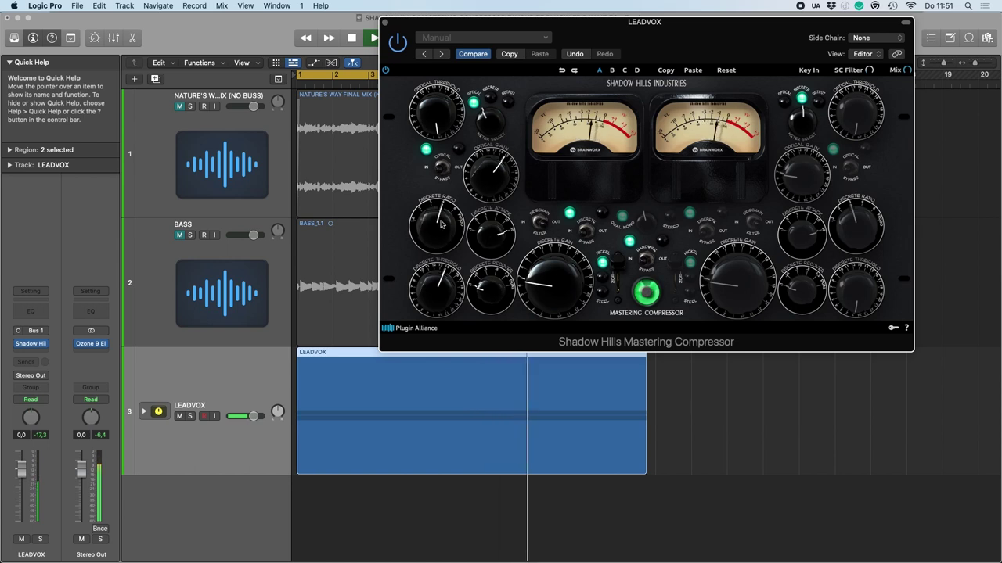
drag(547, 292, 549, 258)
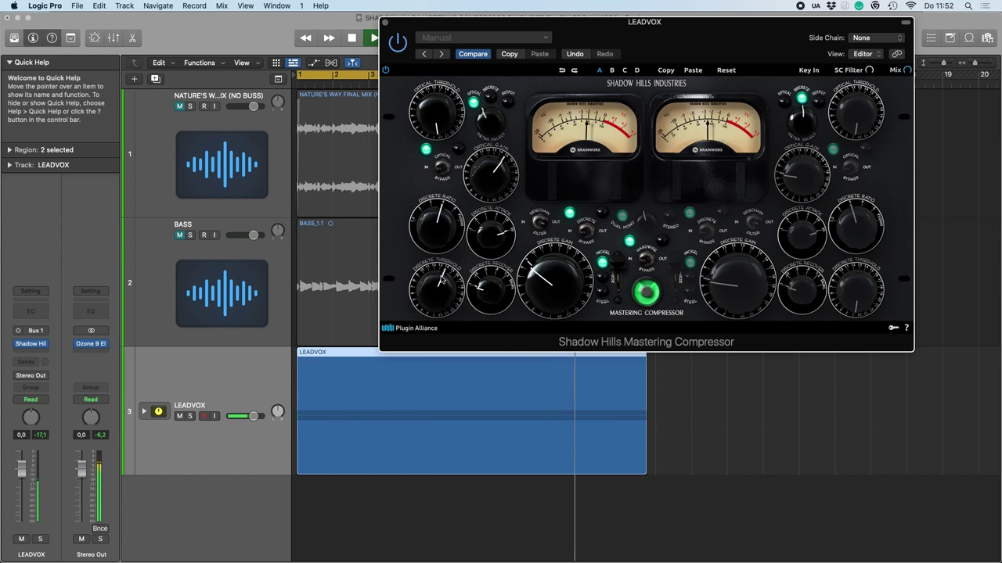
key(Return)
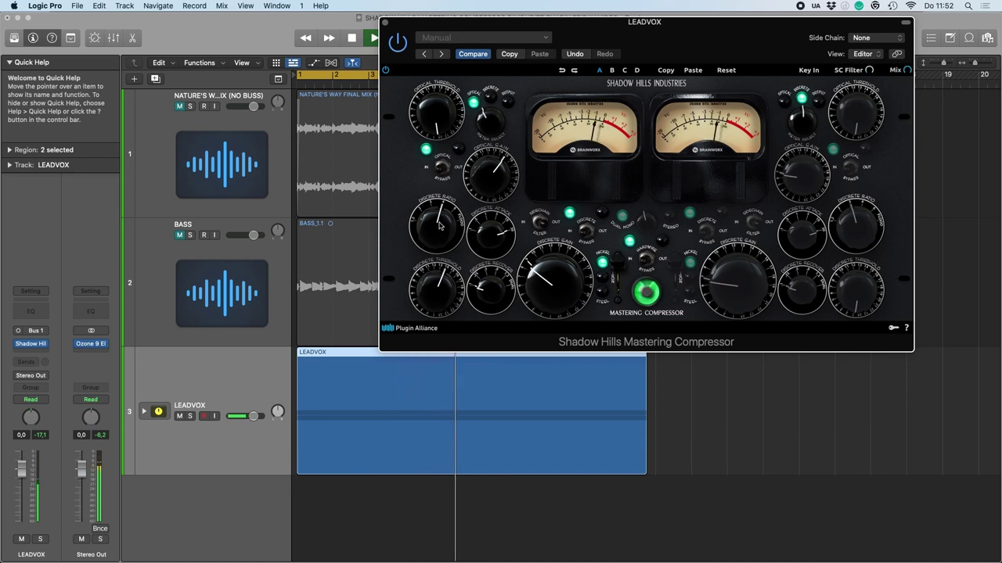
drag(437, 225, 436, 255)
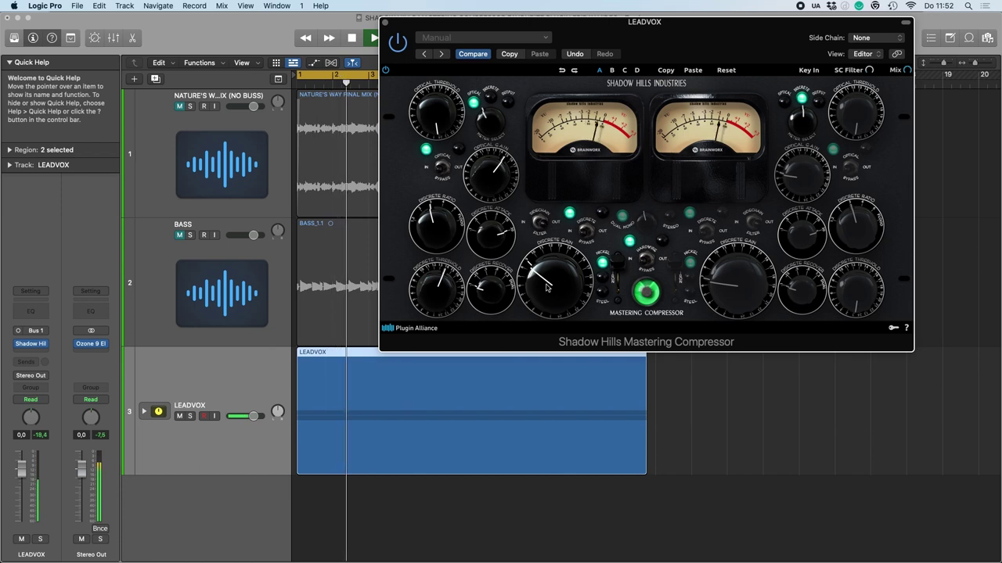
drag(543, 291, 543, 285)
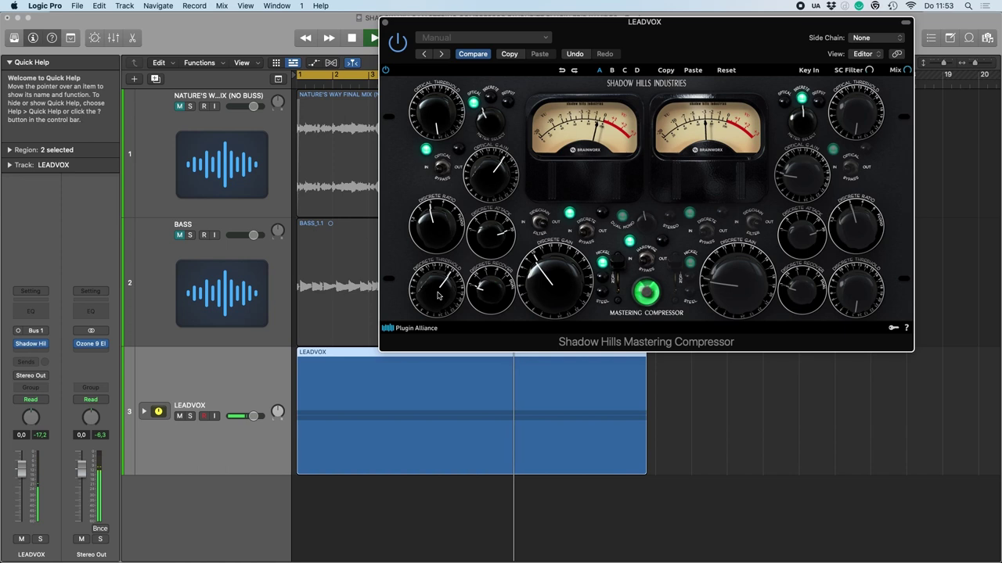
drag(607, 42, 580, 38)
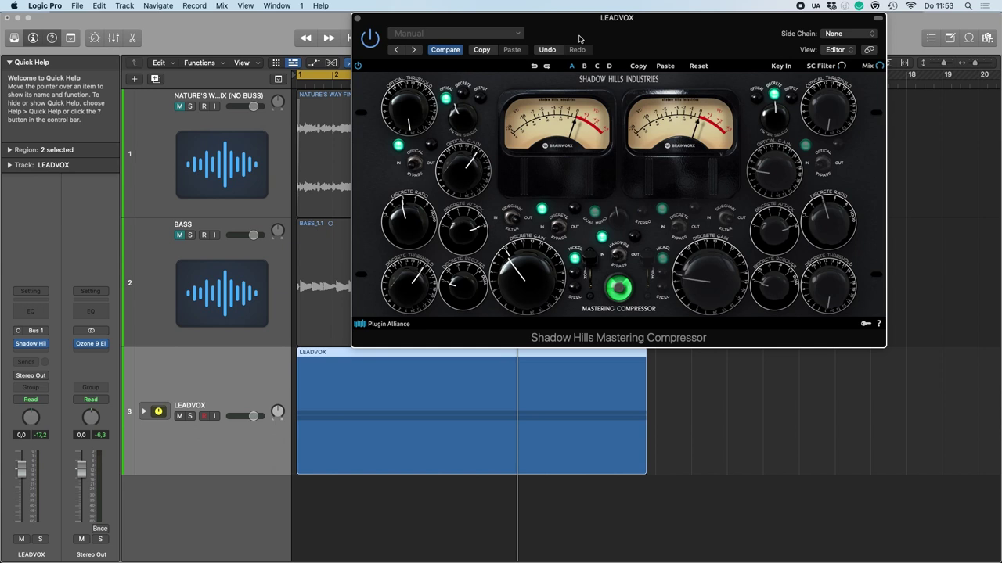
click(242, 84)
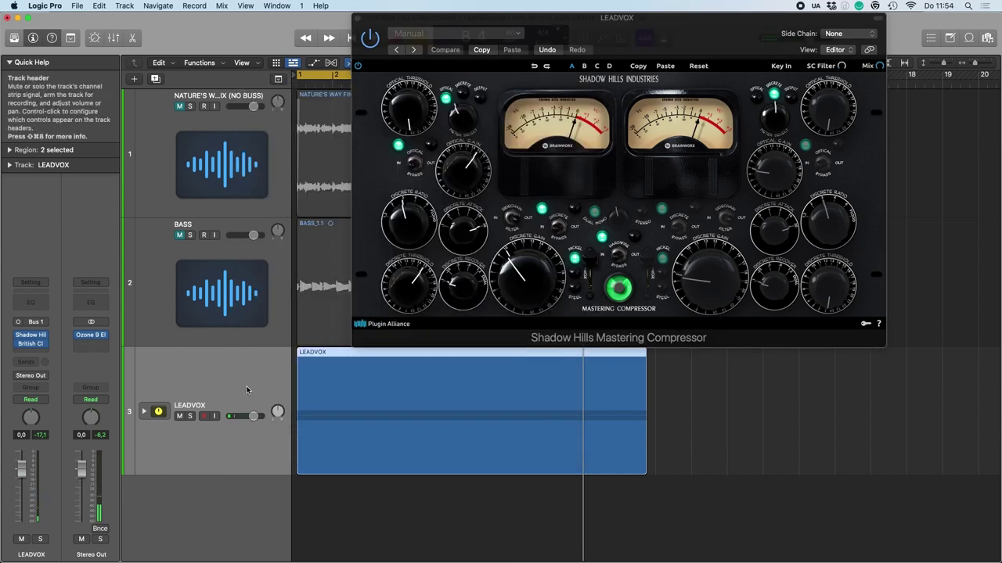